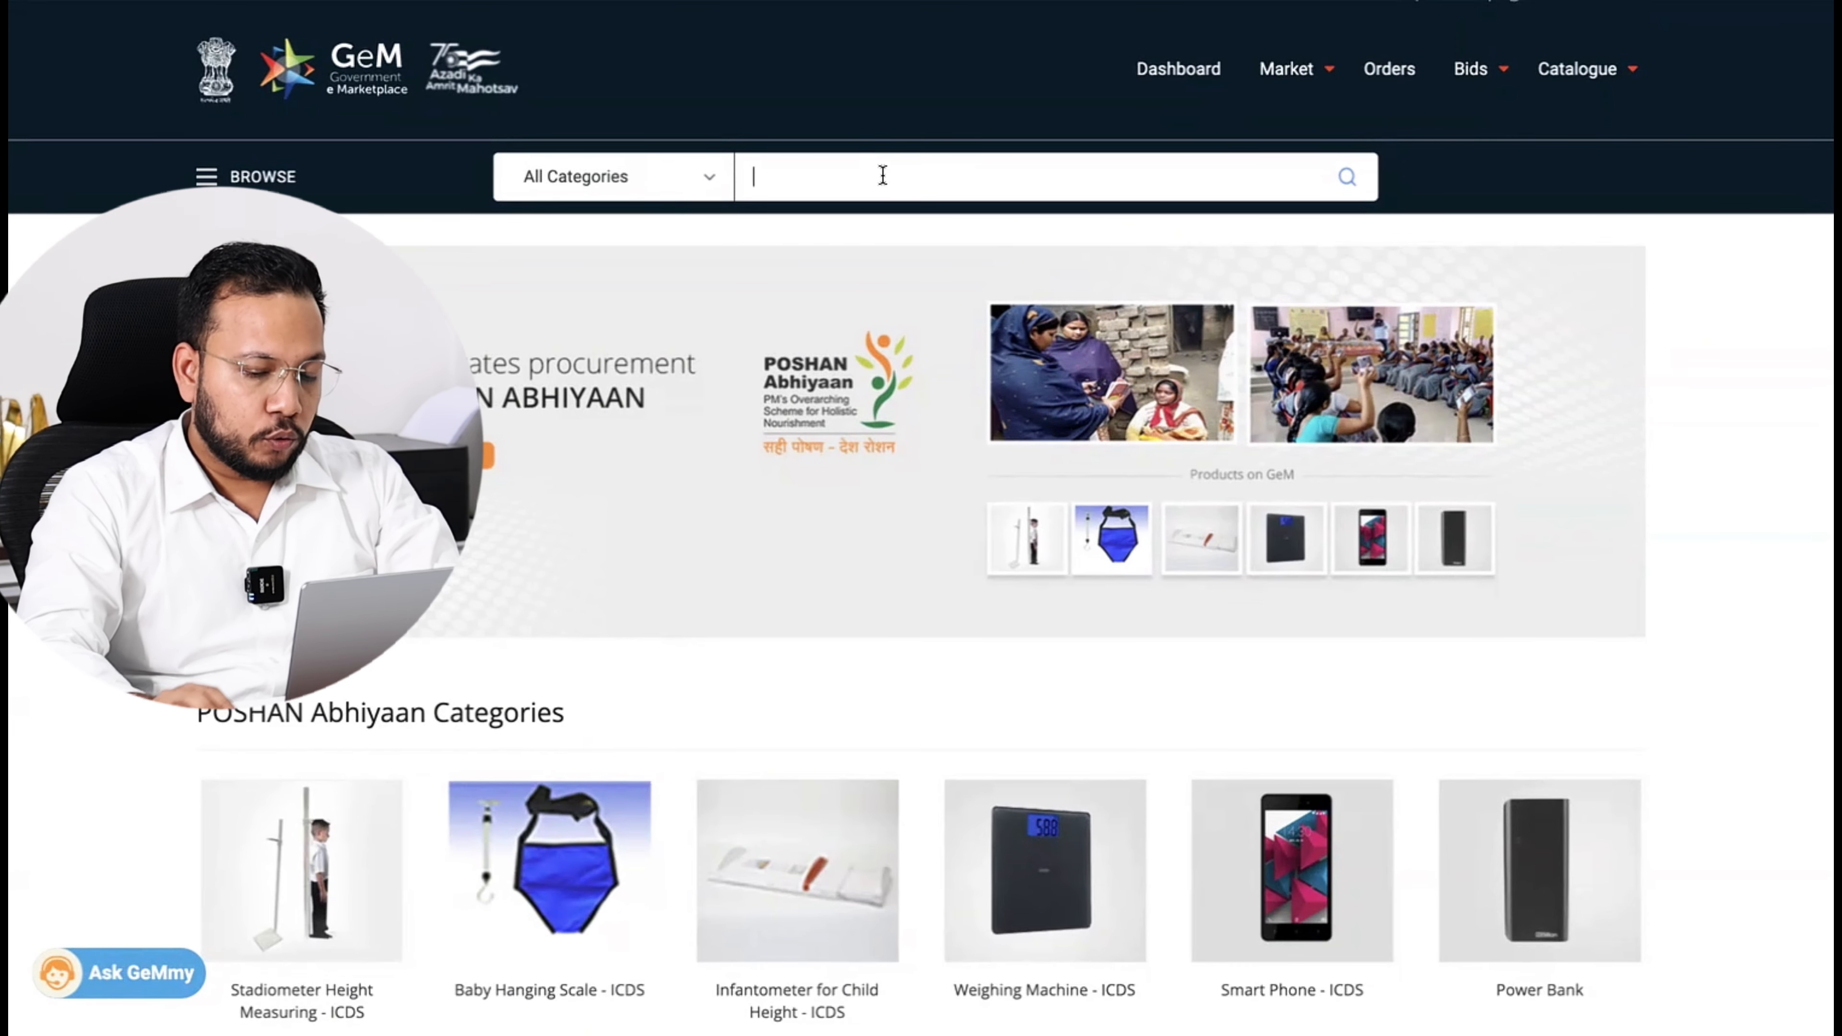
Search all categories for "plain copier" and open the Plain Copier Paper (V2) as per IS 14490 category
type("plain copie")
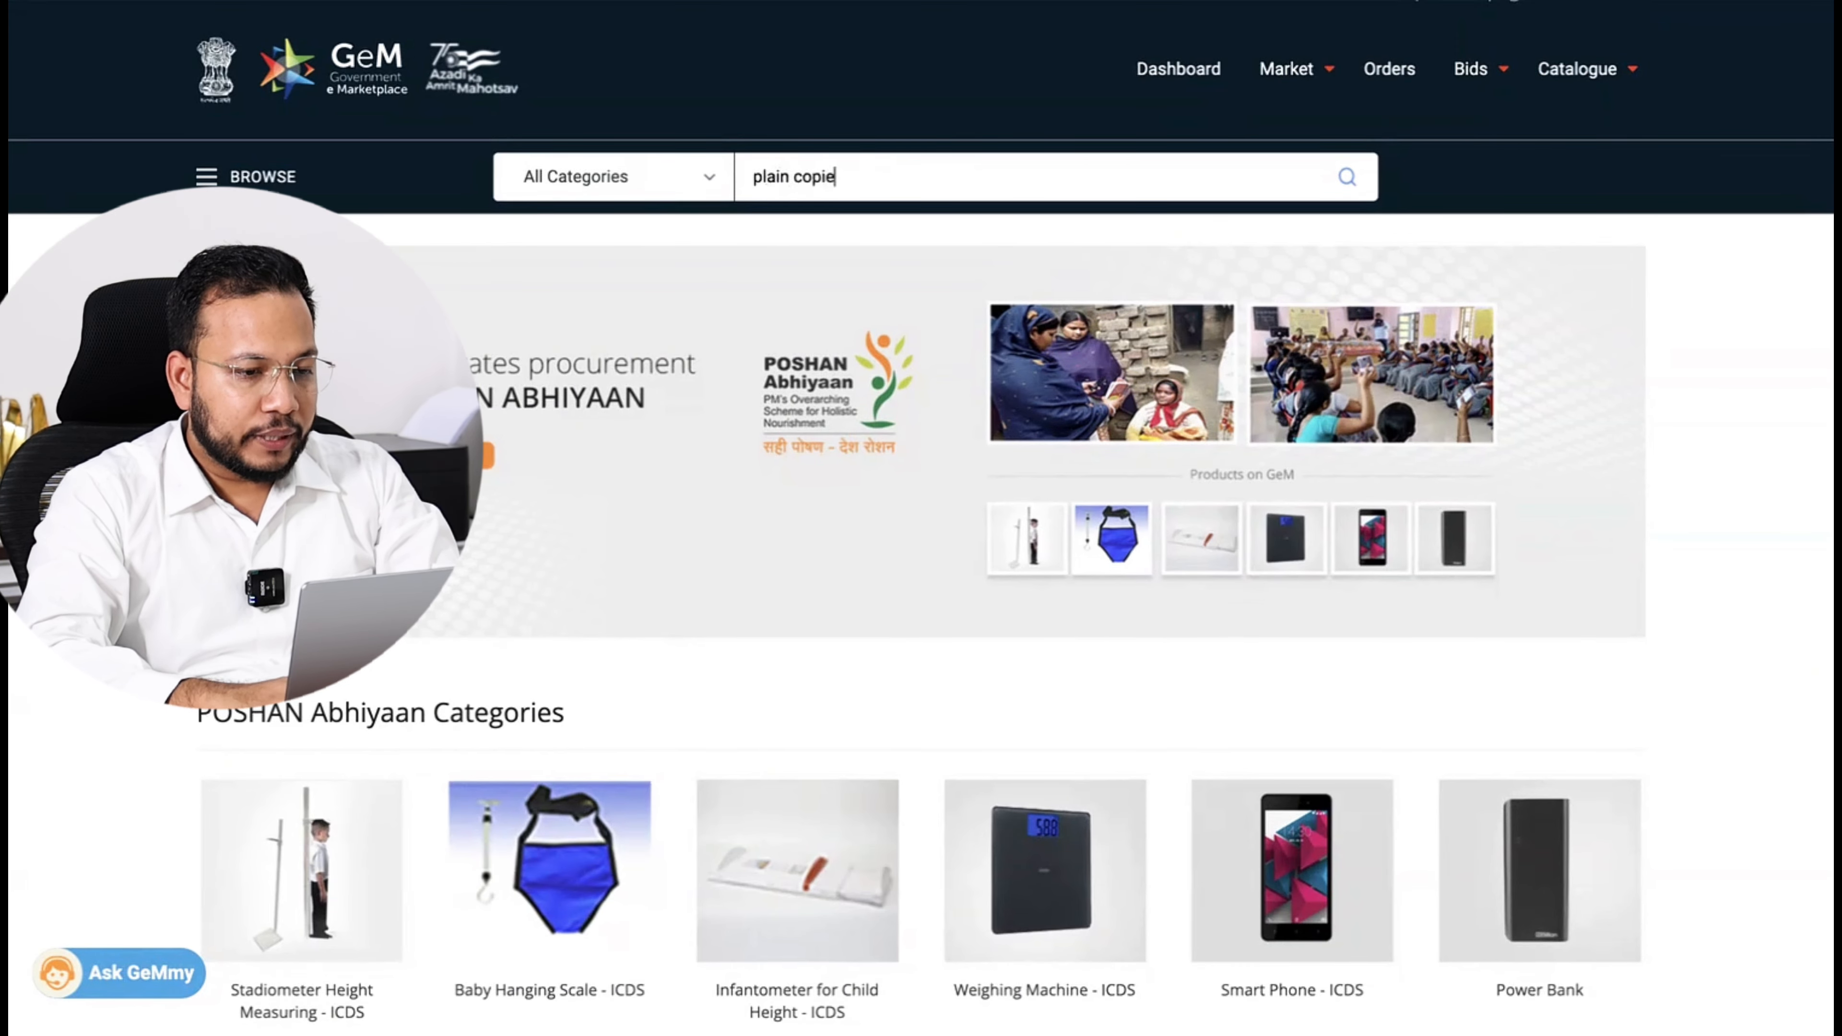
type("r")
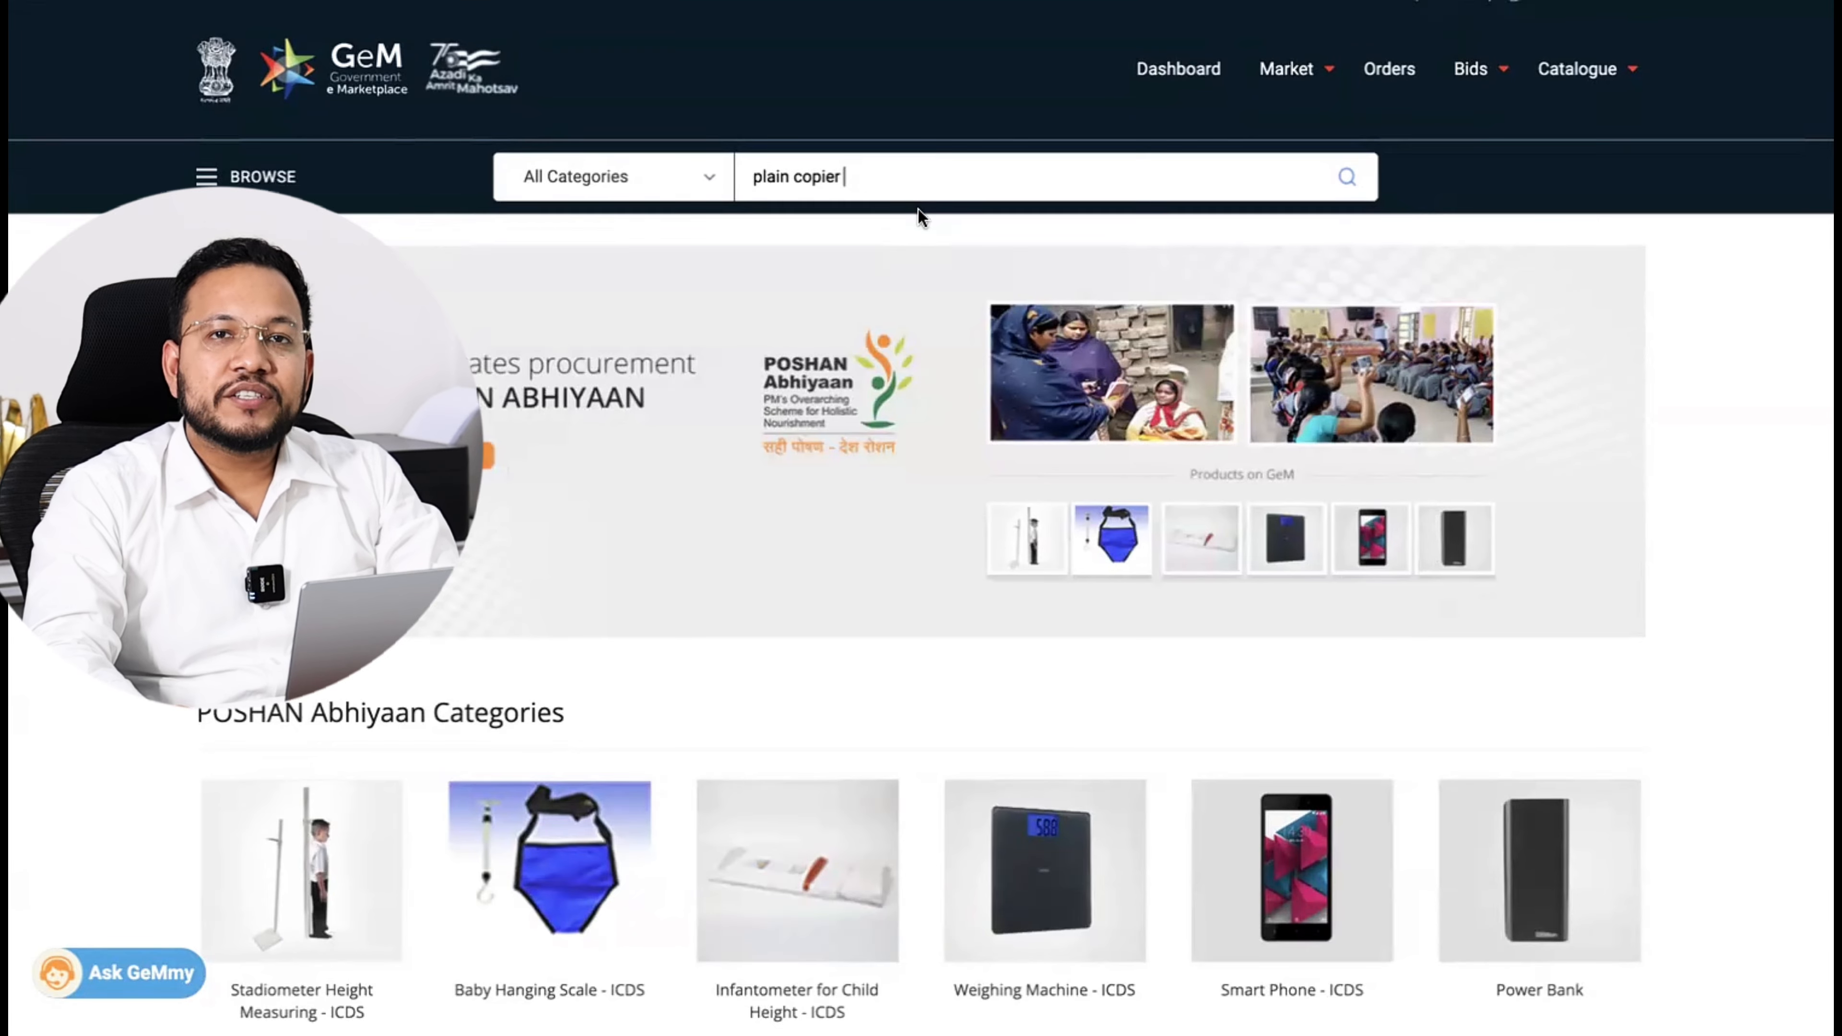
left_click(918, 209)
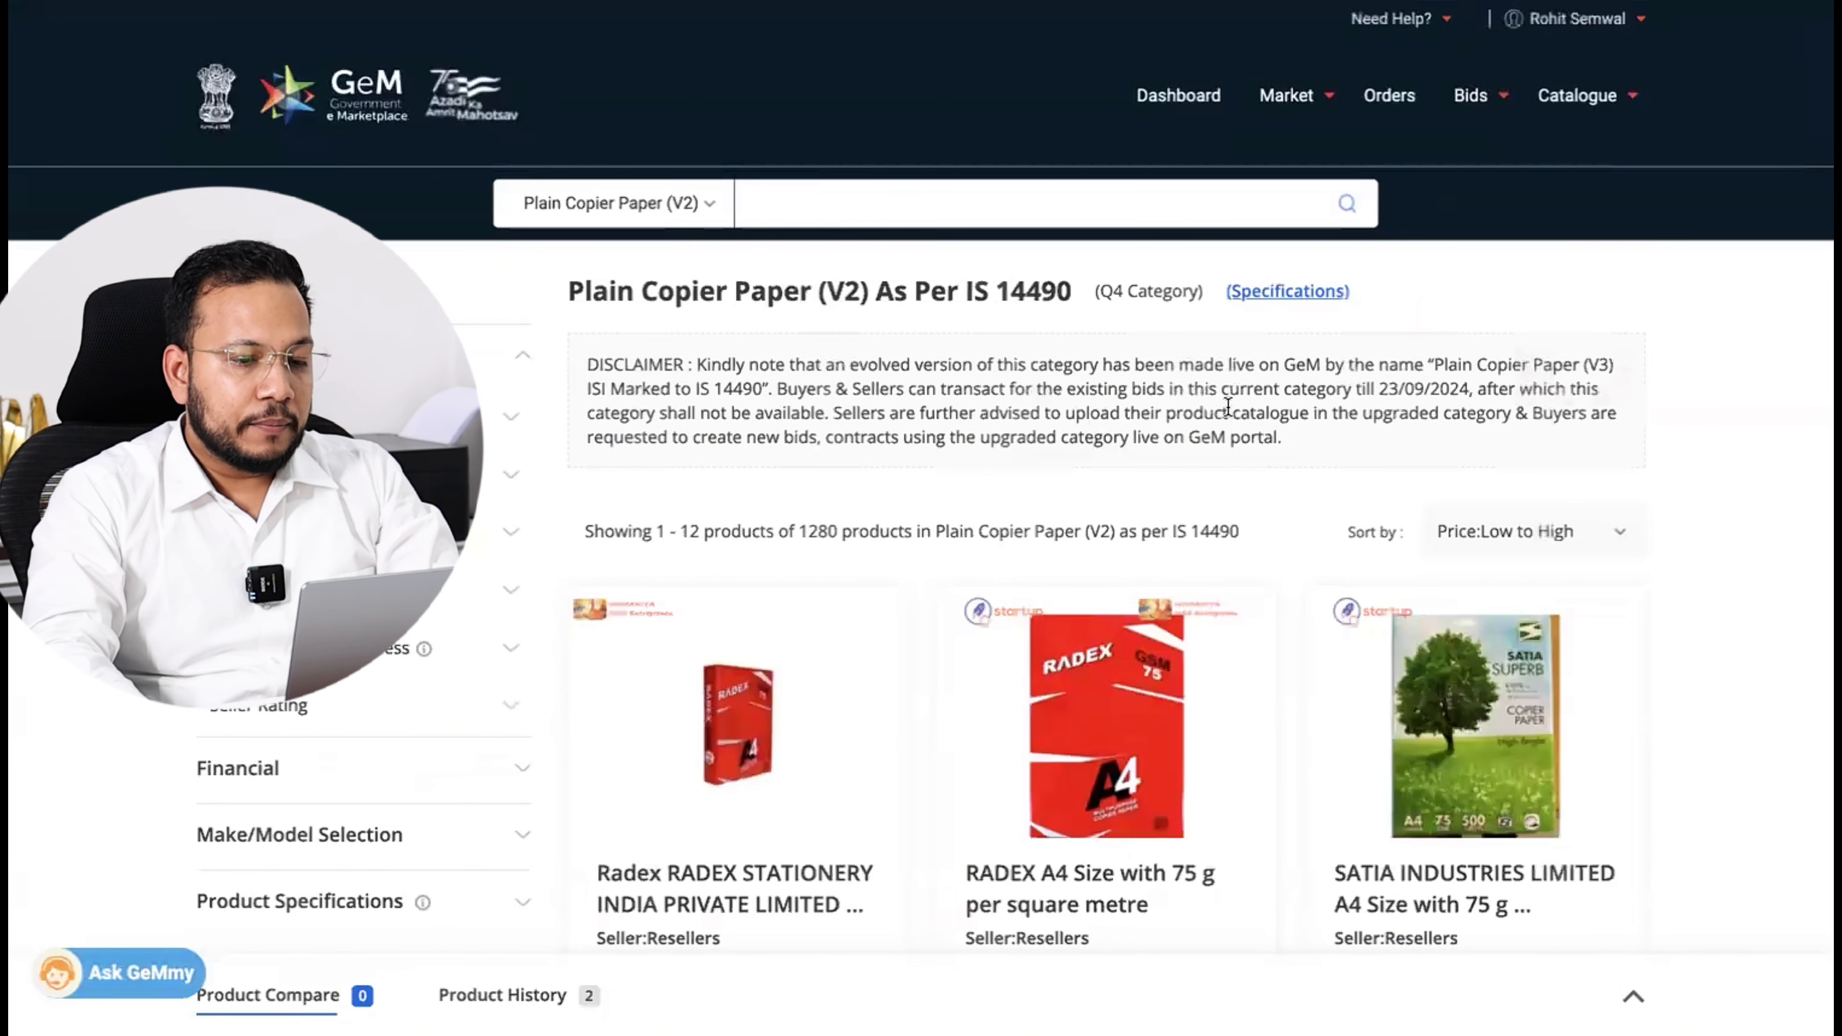
Open the first Radex A4 75 g copier paper in the product list and examine its product details
scroll(1228, 401, "down", 3)
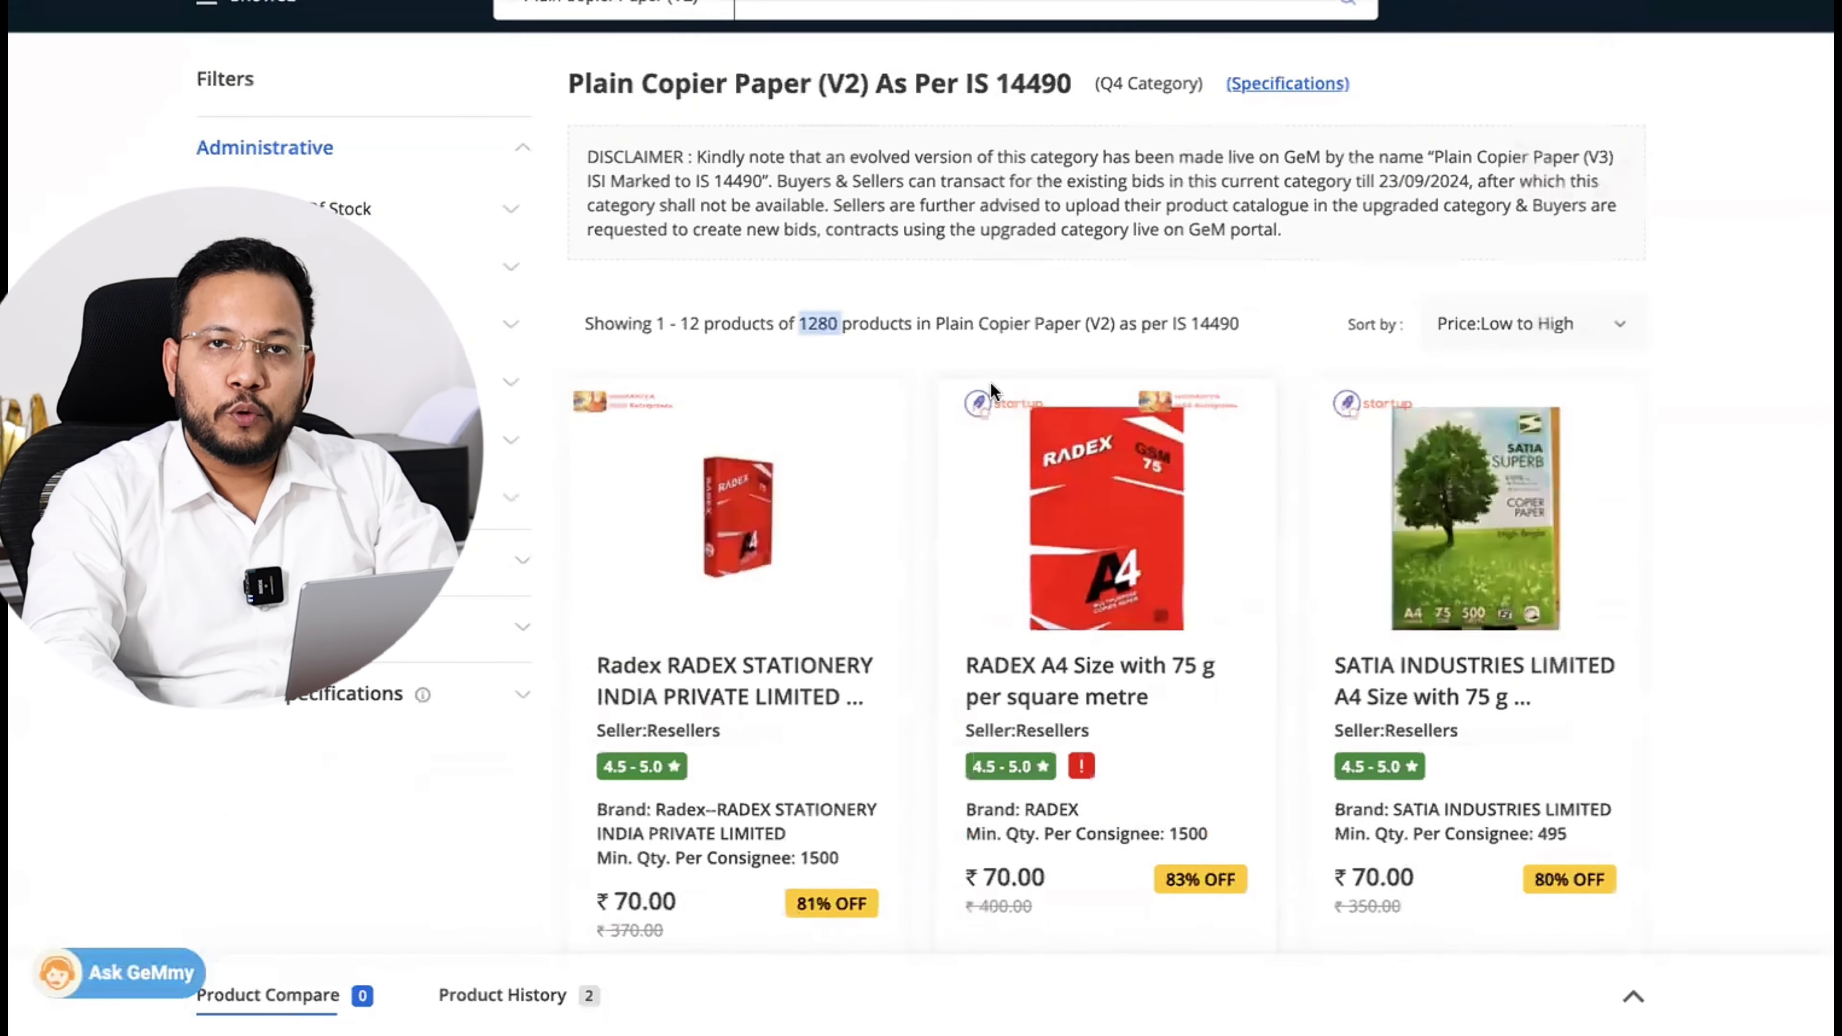
scroll(990, 382, "down", 3)
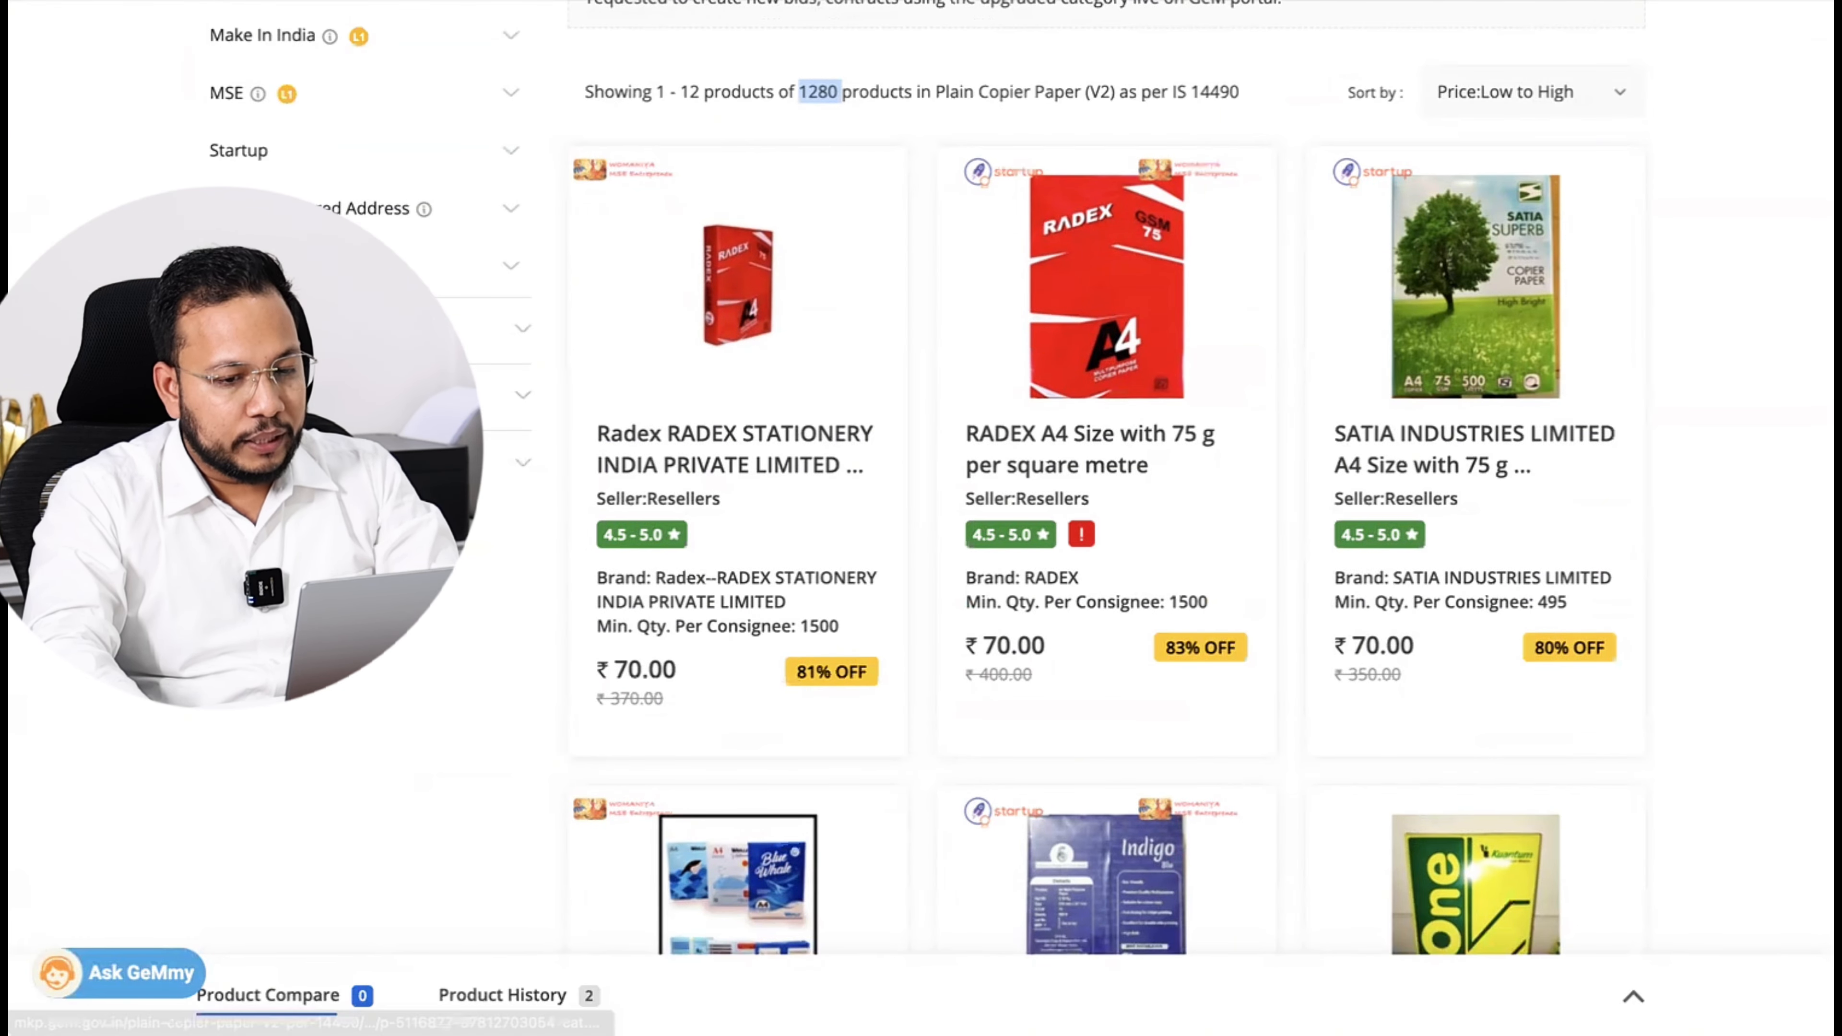
left_click(737, 284)
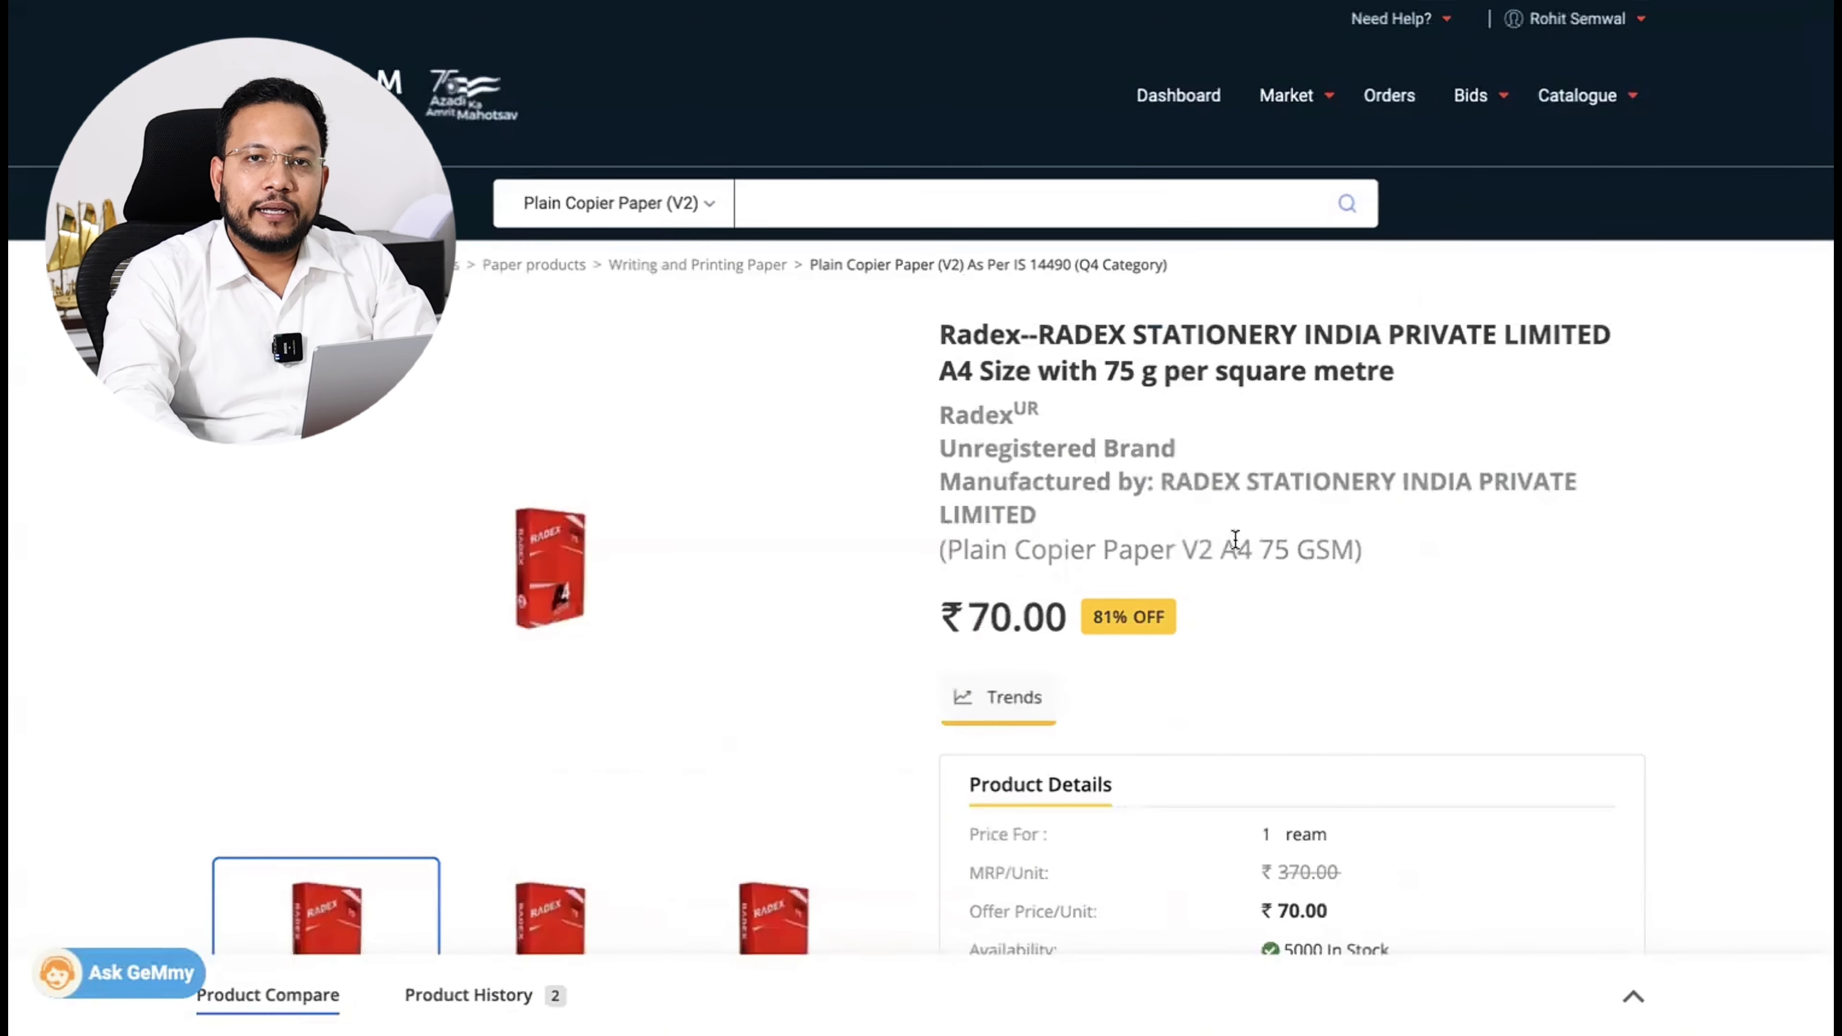
scroll(1235, 538, "down", 3)
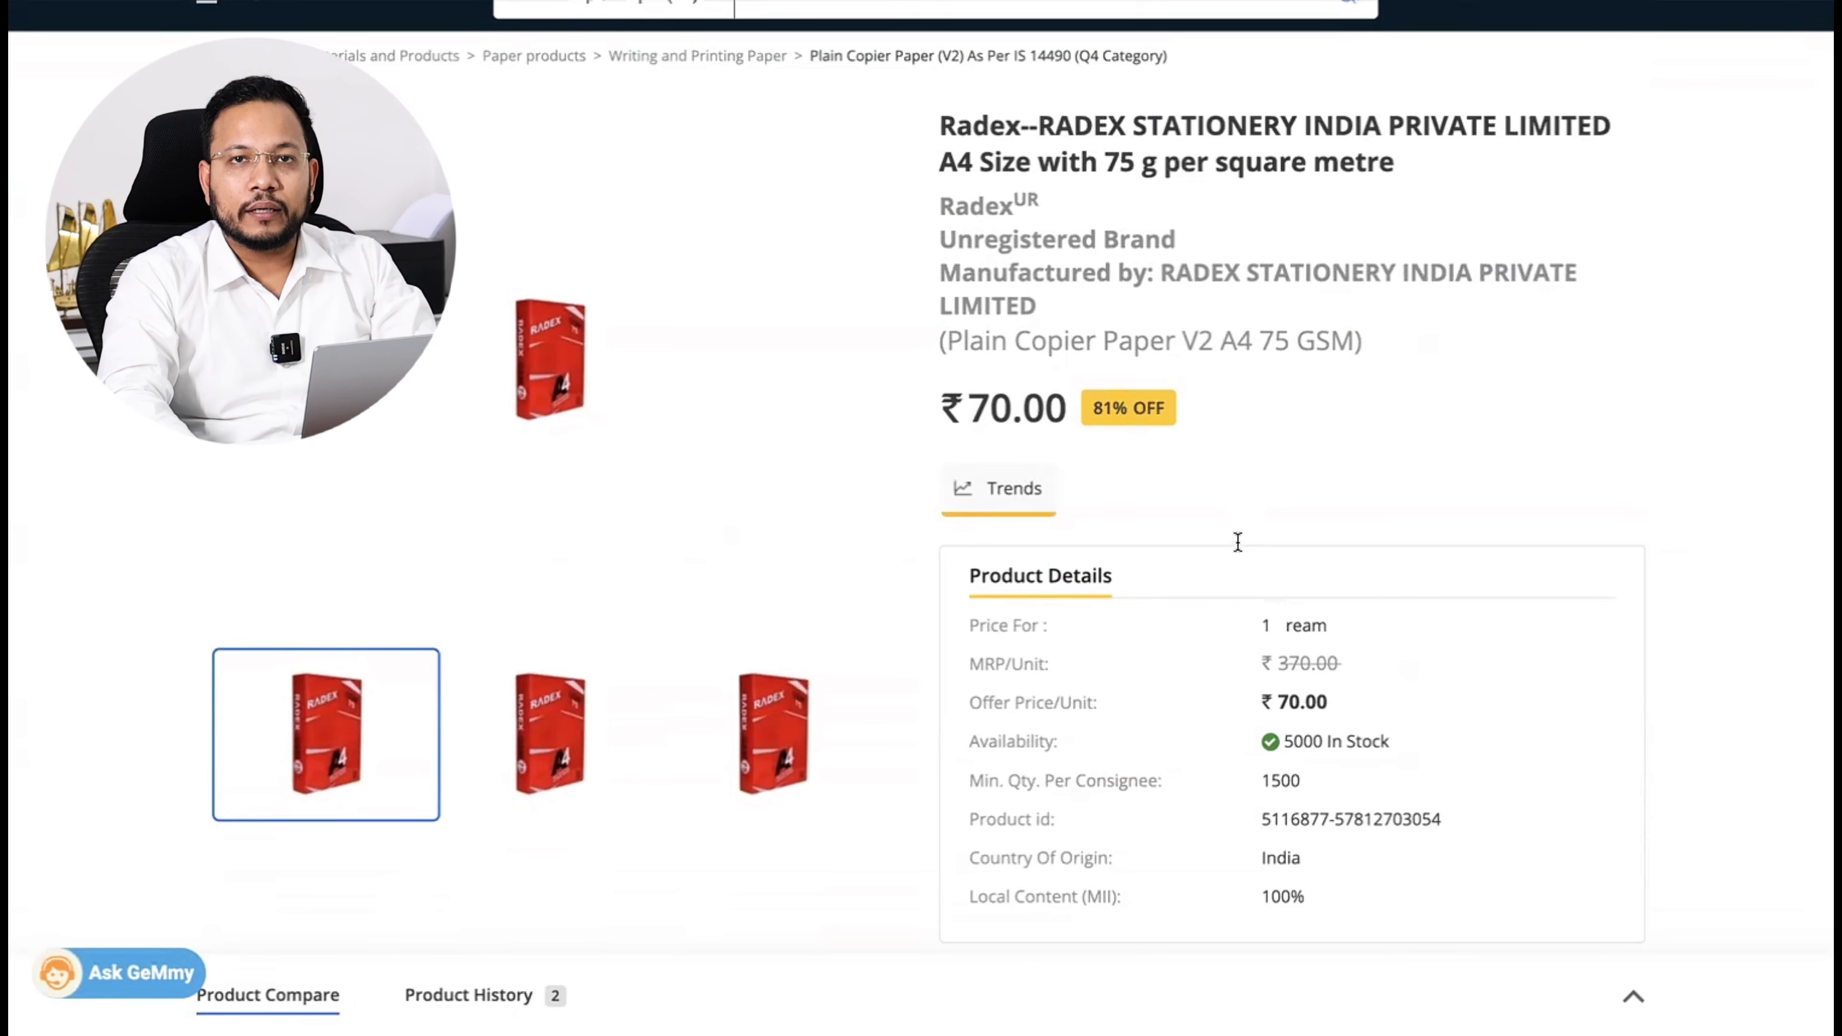
scroll(1180, 613, "down", 7)
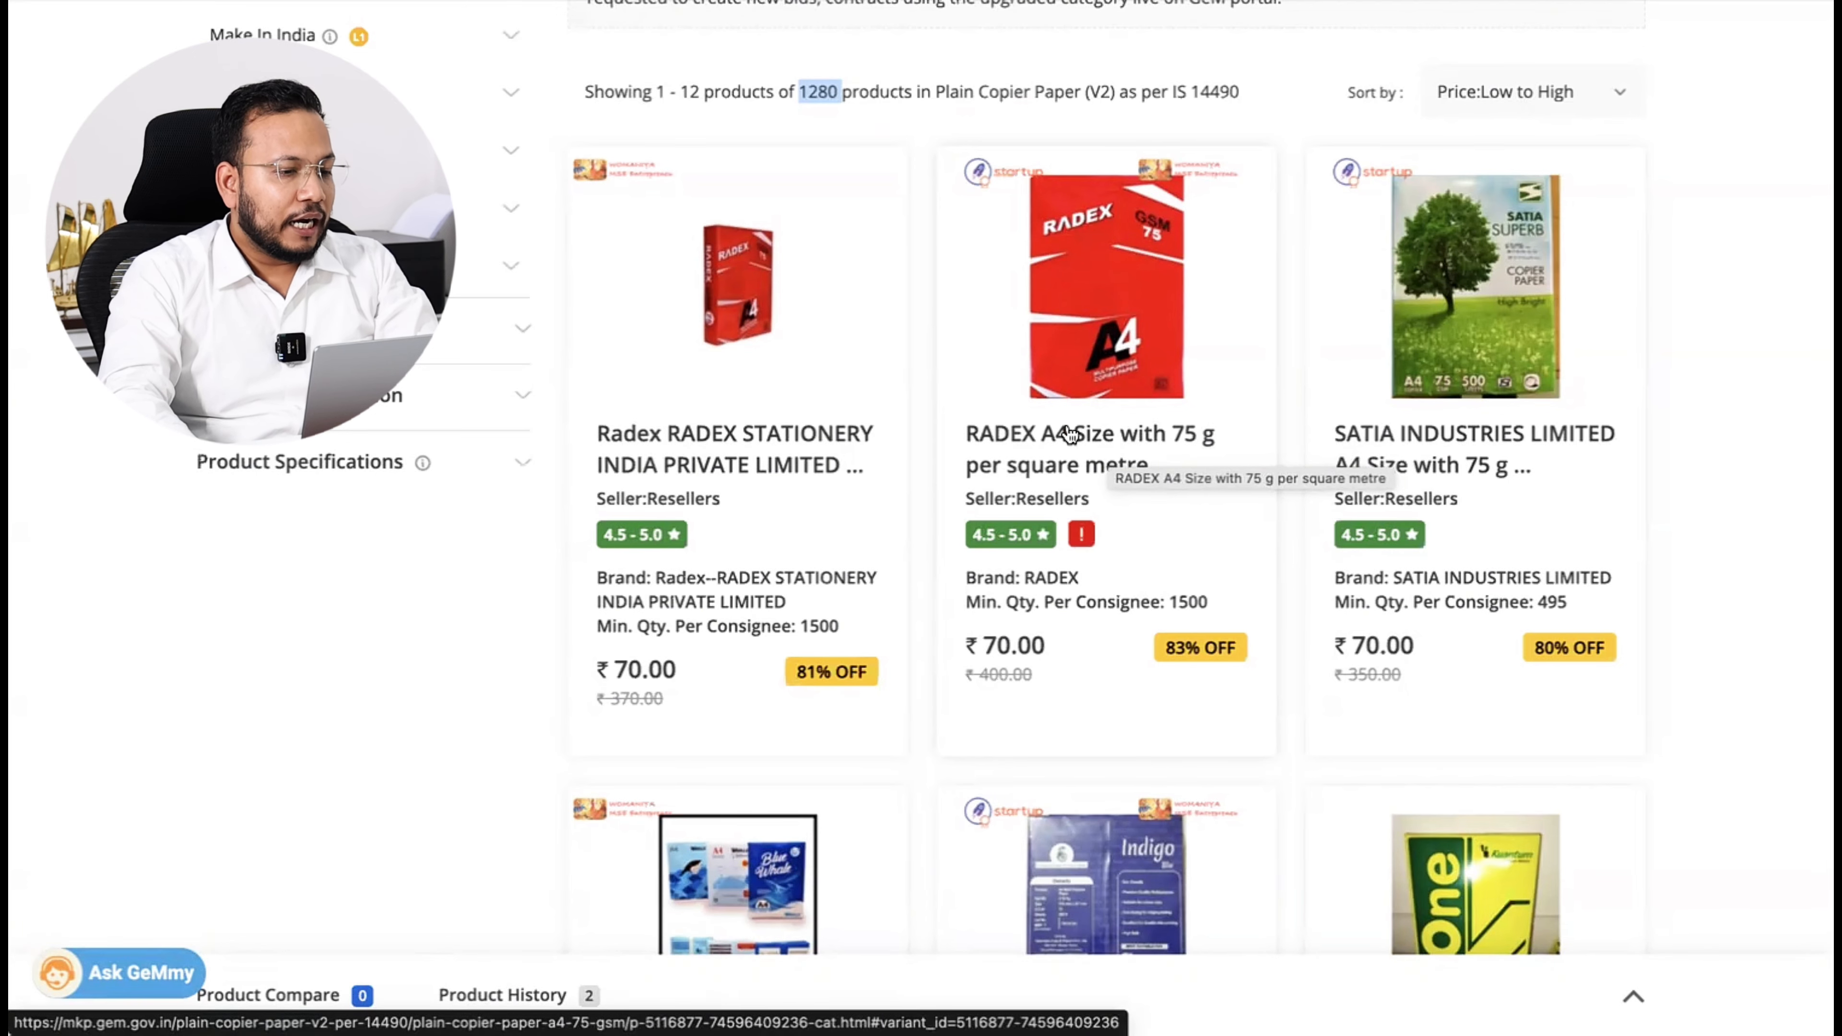
Expand the Seller Registered Address filter and sort the product list by price from high to low
scroll(290, 297, "up", 2)
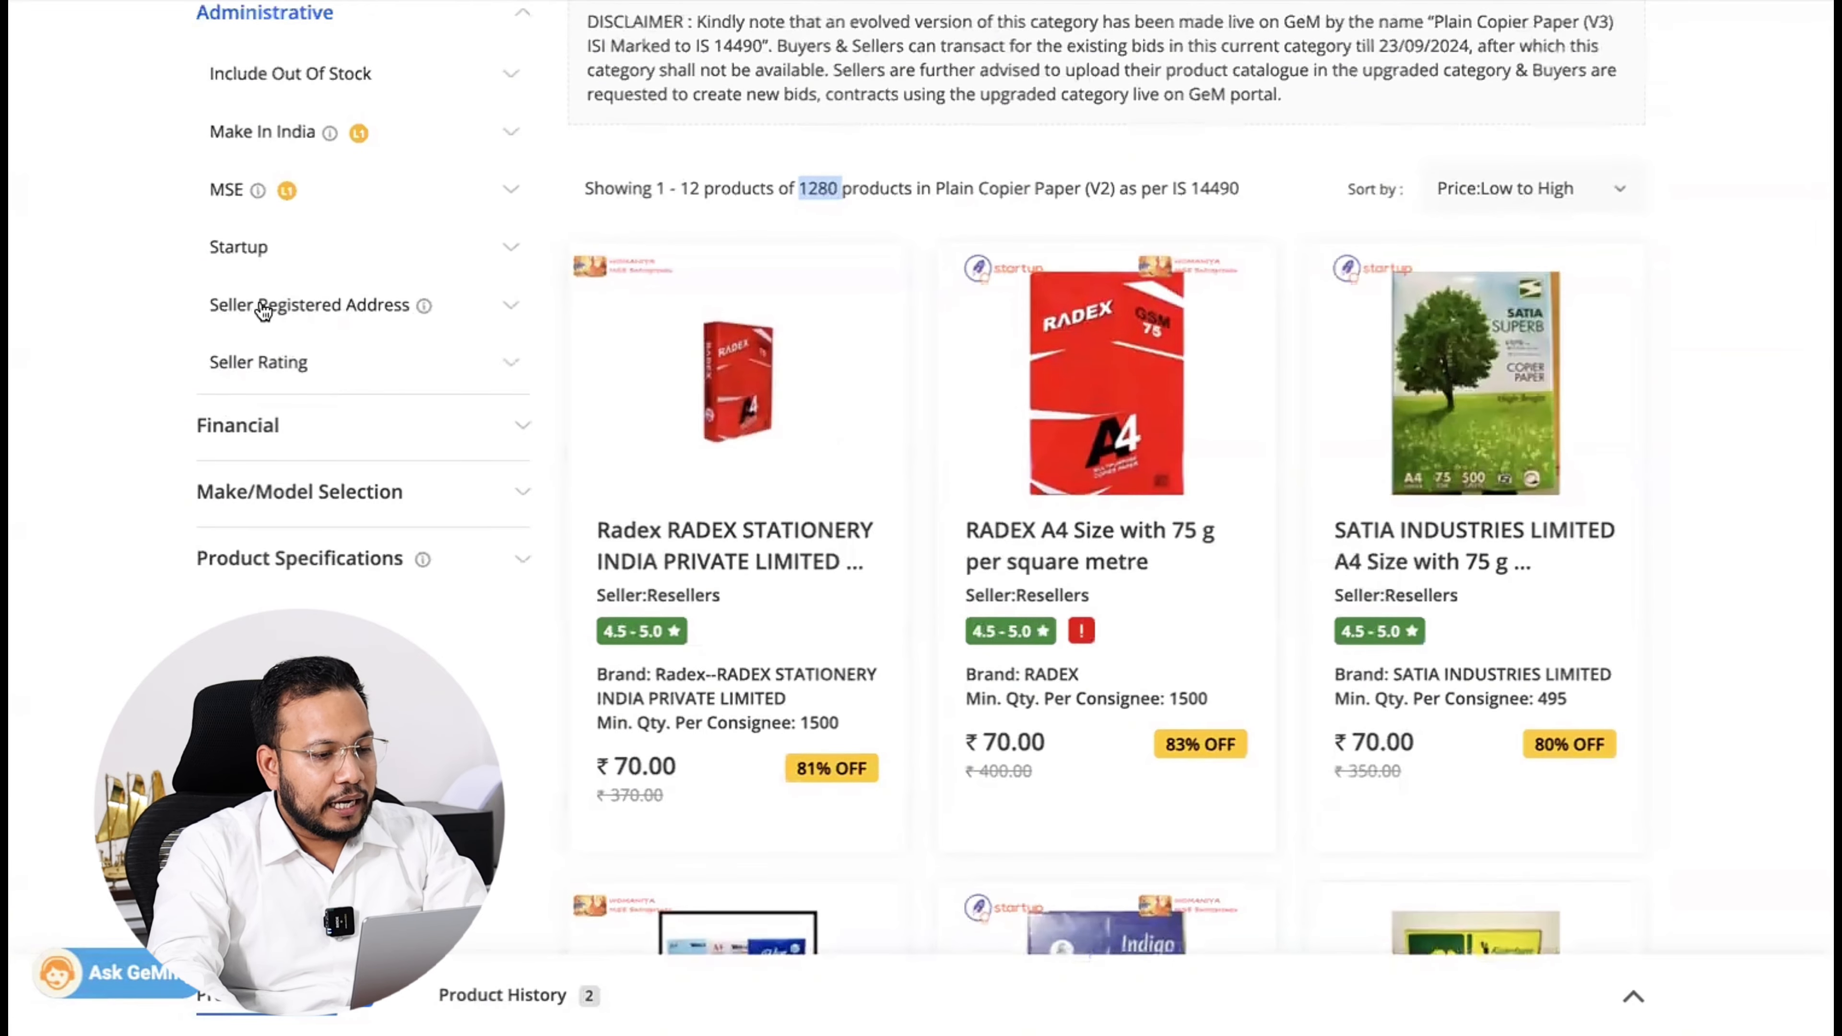
scroll(267, 304, "up", 1)
left_click(361, 356)
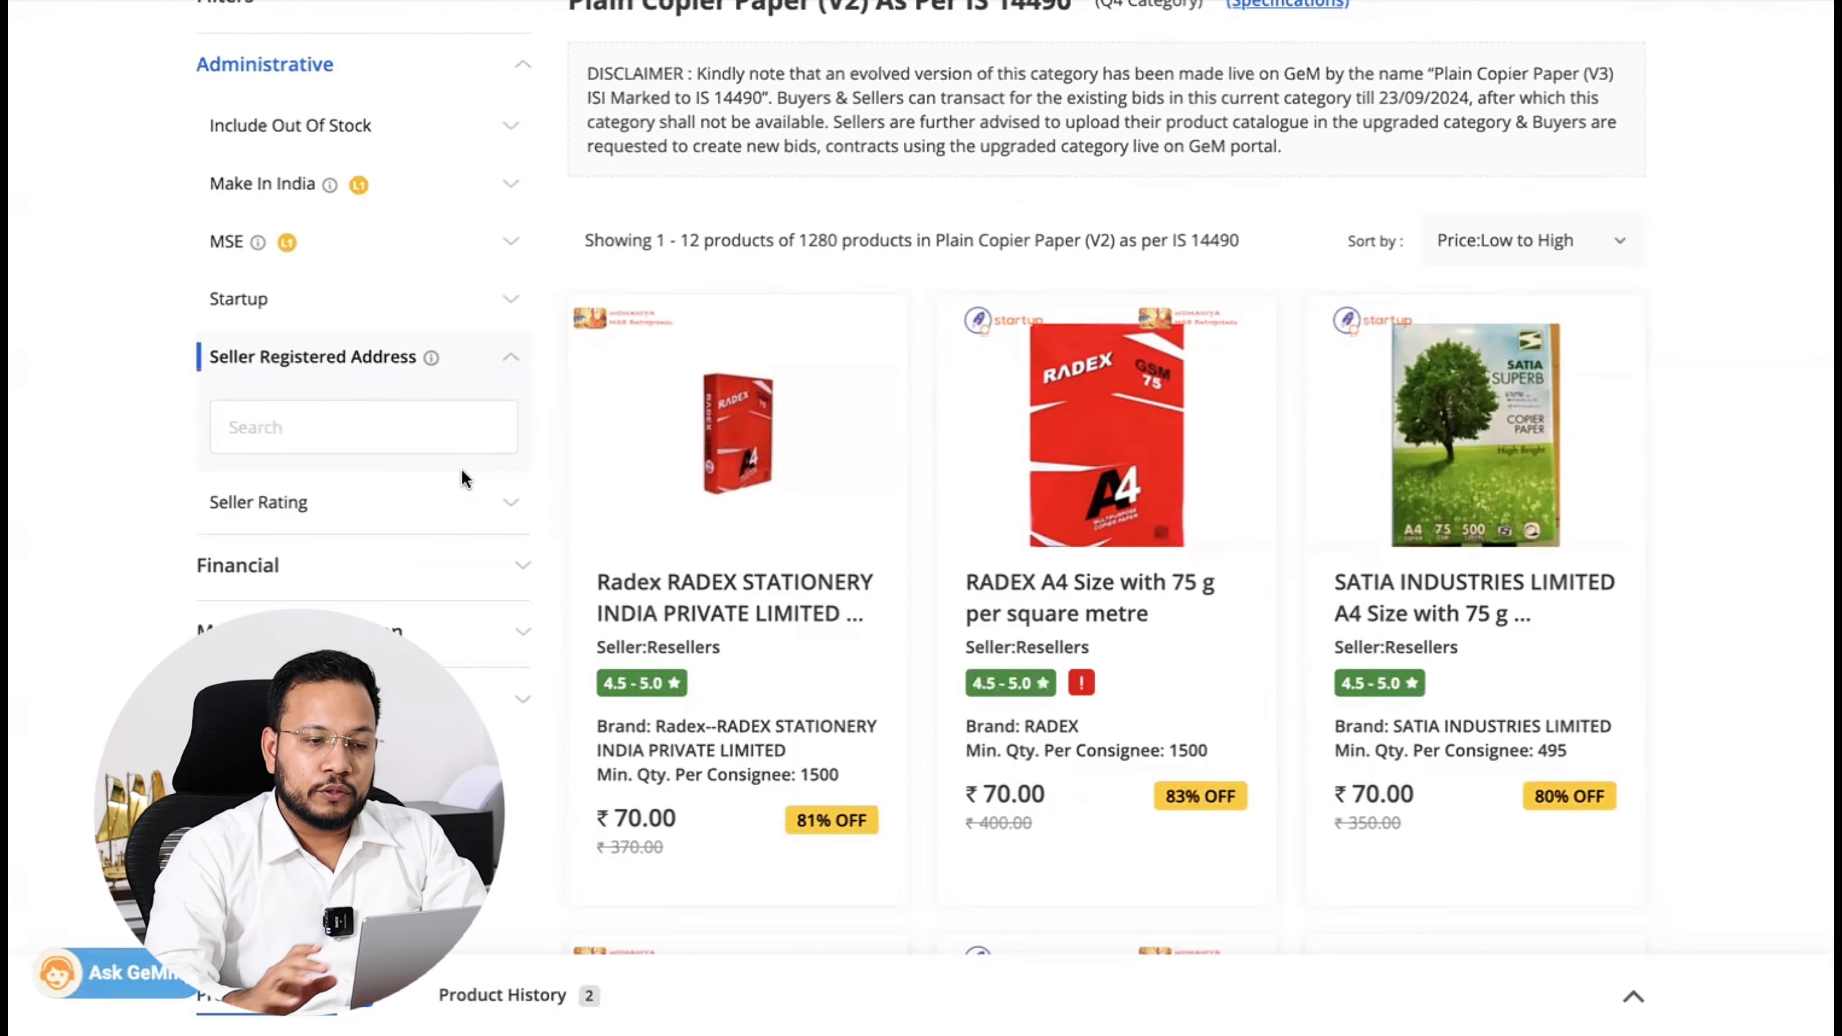
scroll(461, 478, "up", 2)
left_click(448, 544)
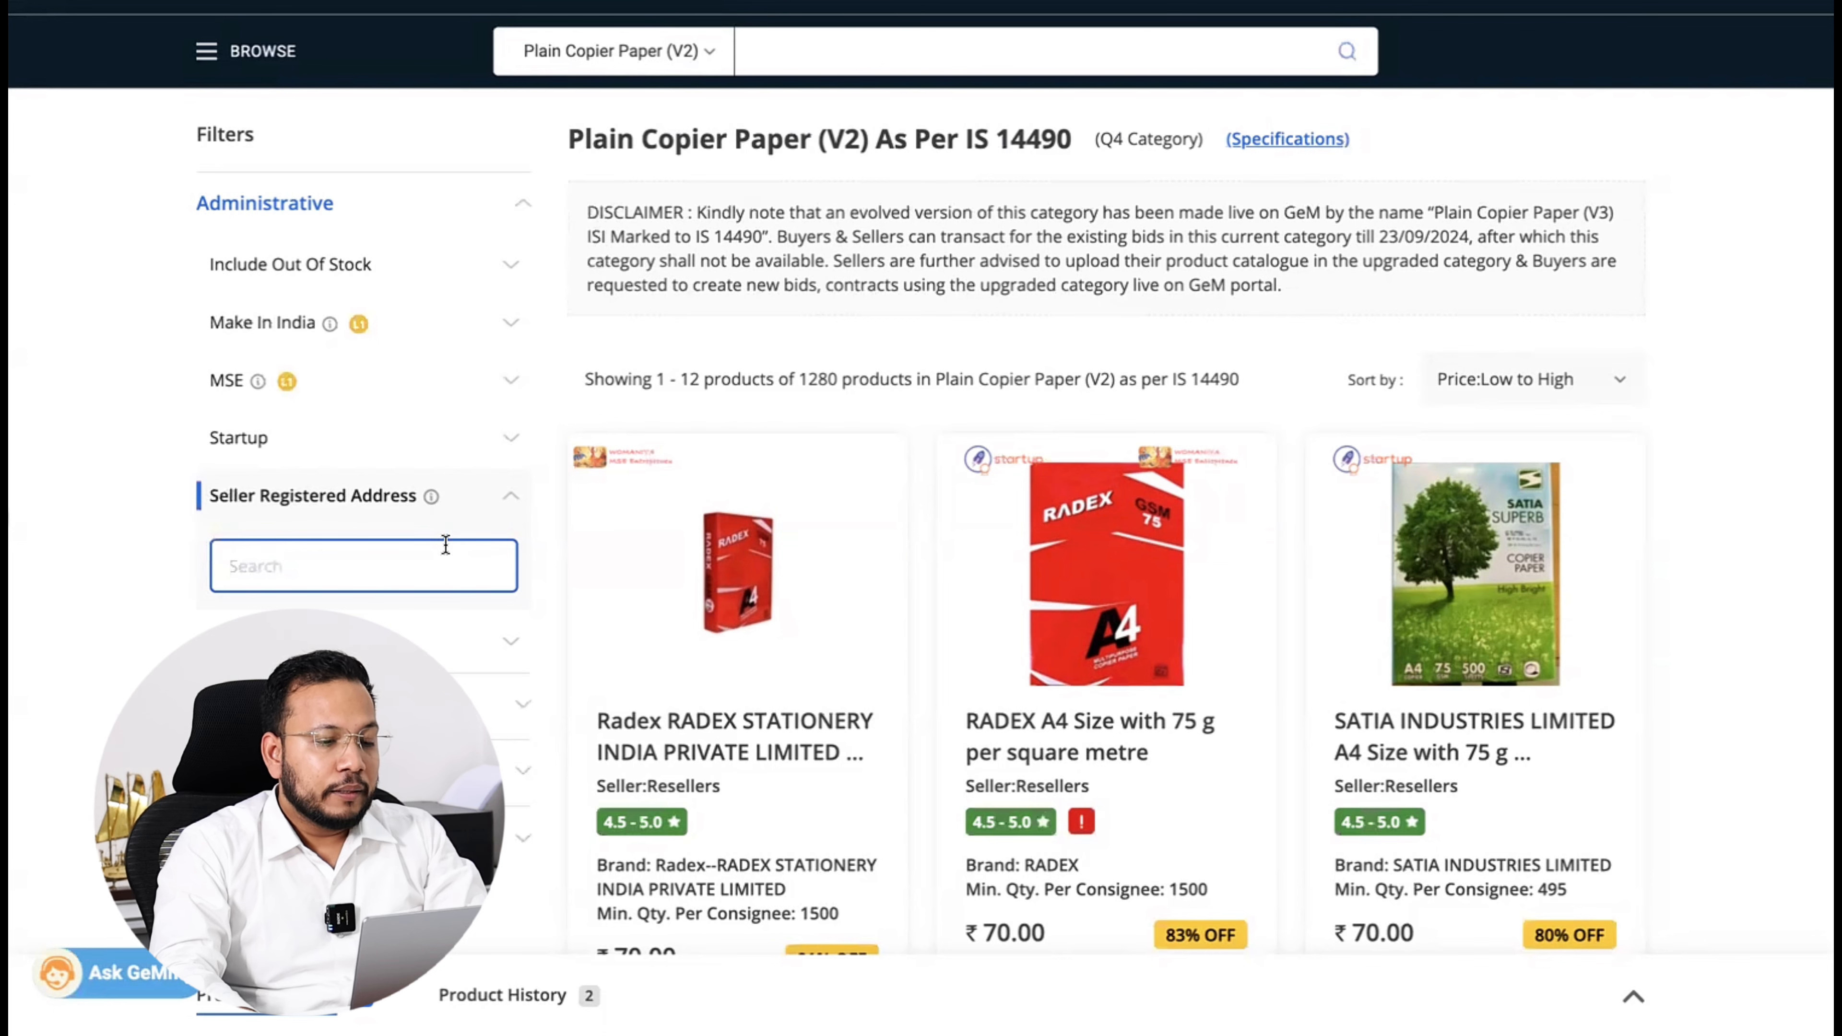
left_click(1505, 378)
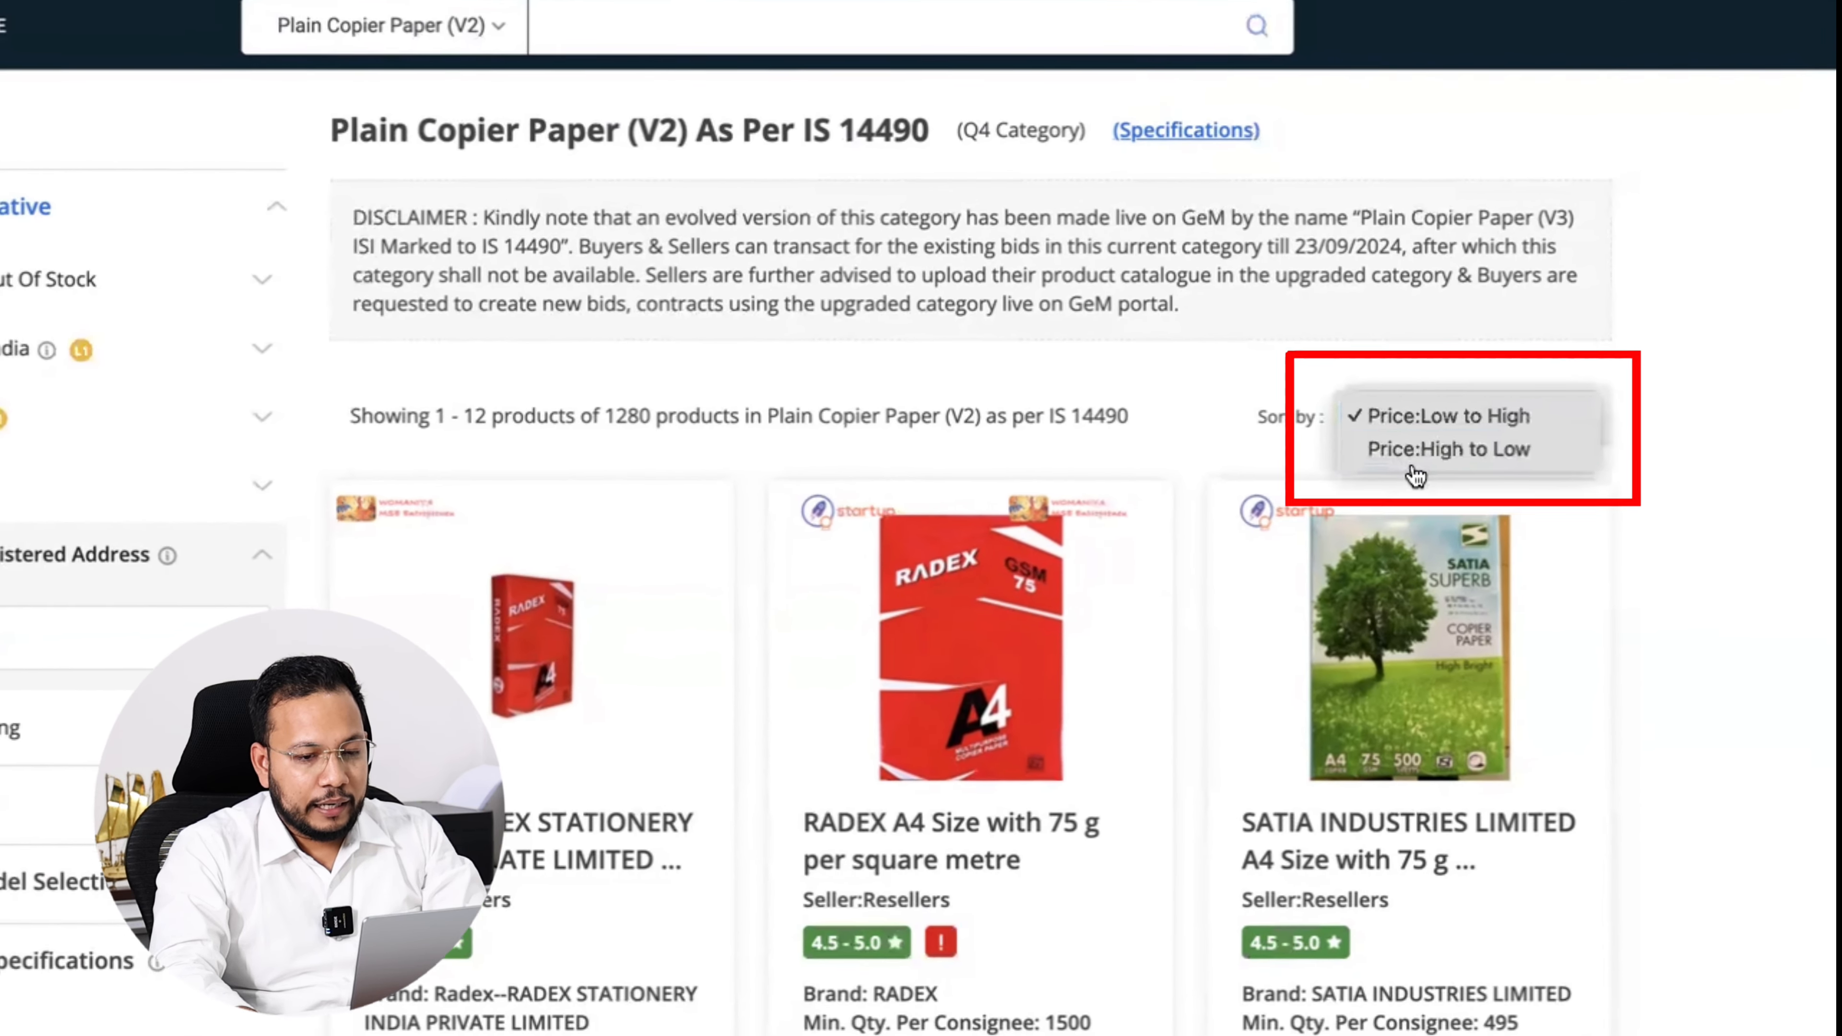
left_click(1432, 449)
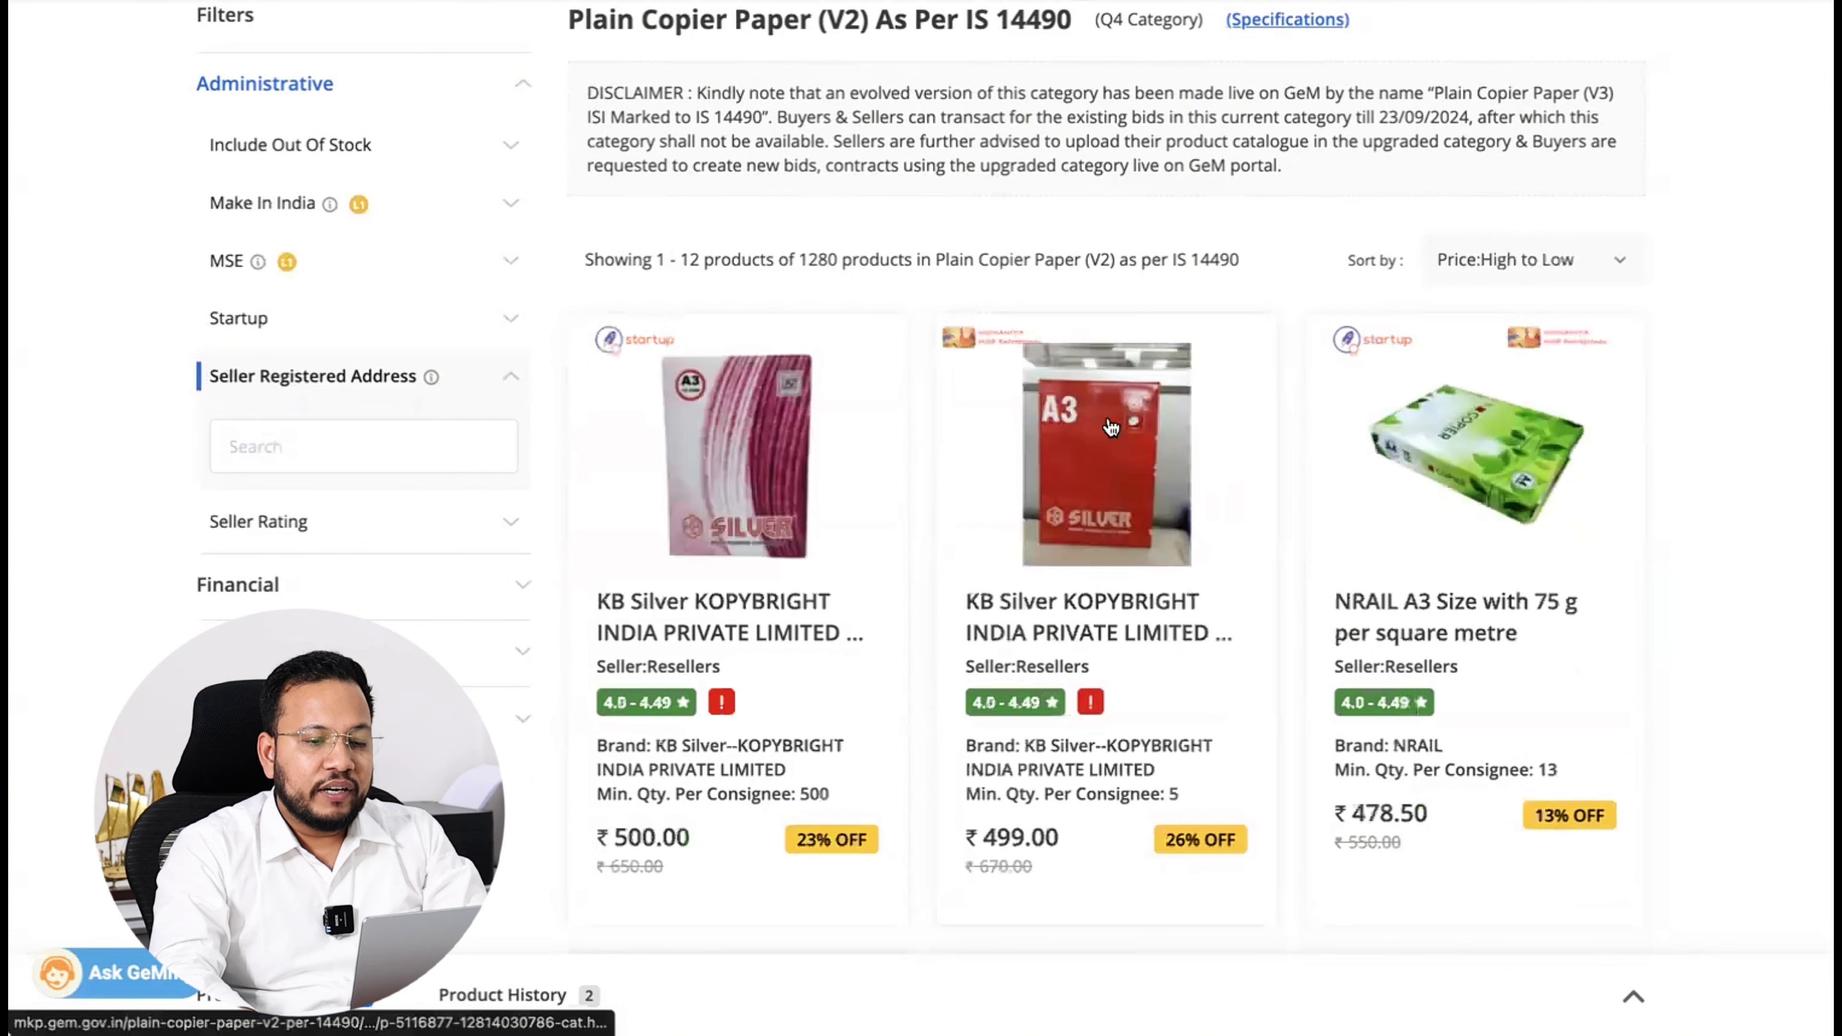
Filter the products by a paper grammage of 75 g per square metre under the product specifications
scroll(628, 587, "down", 4)
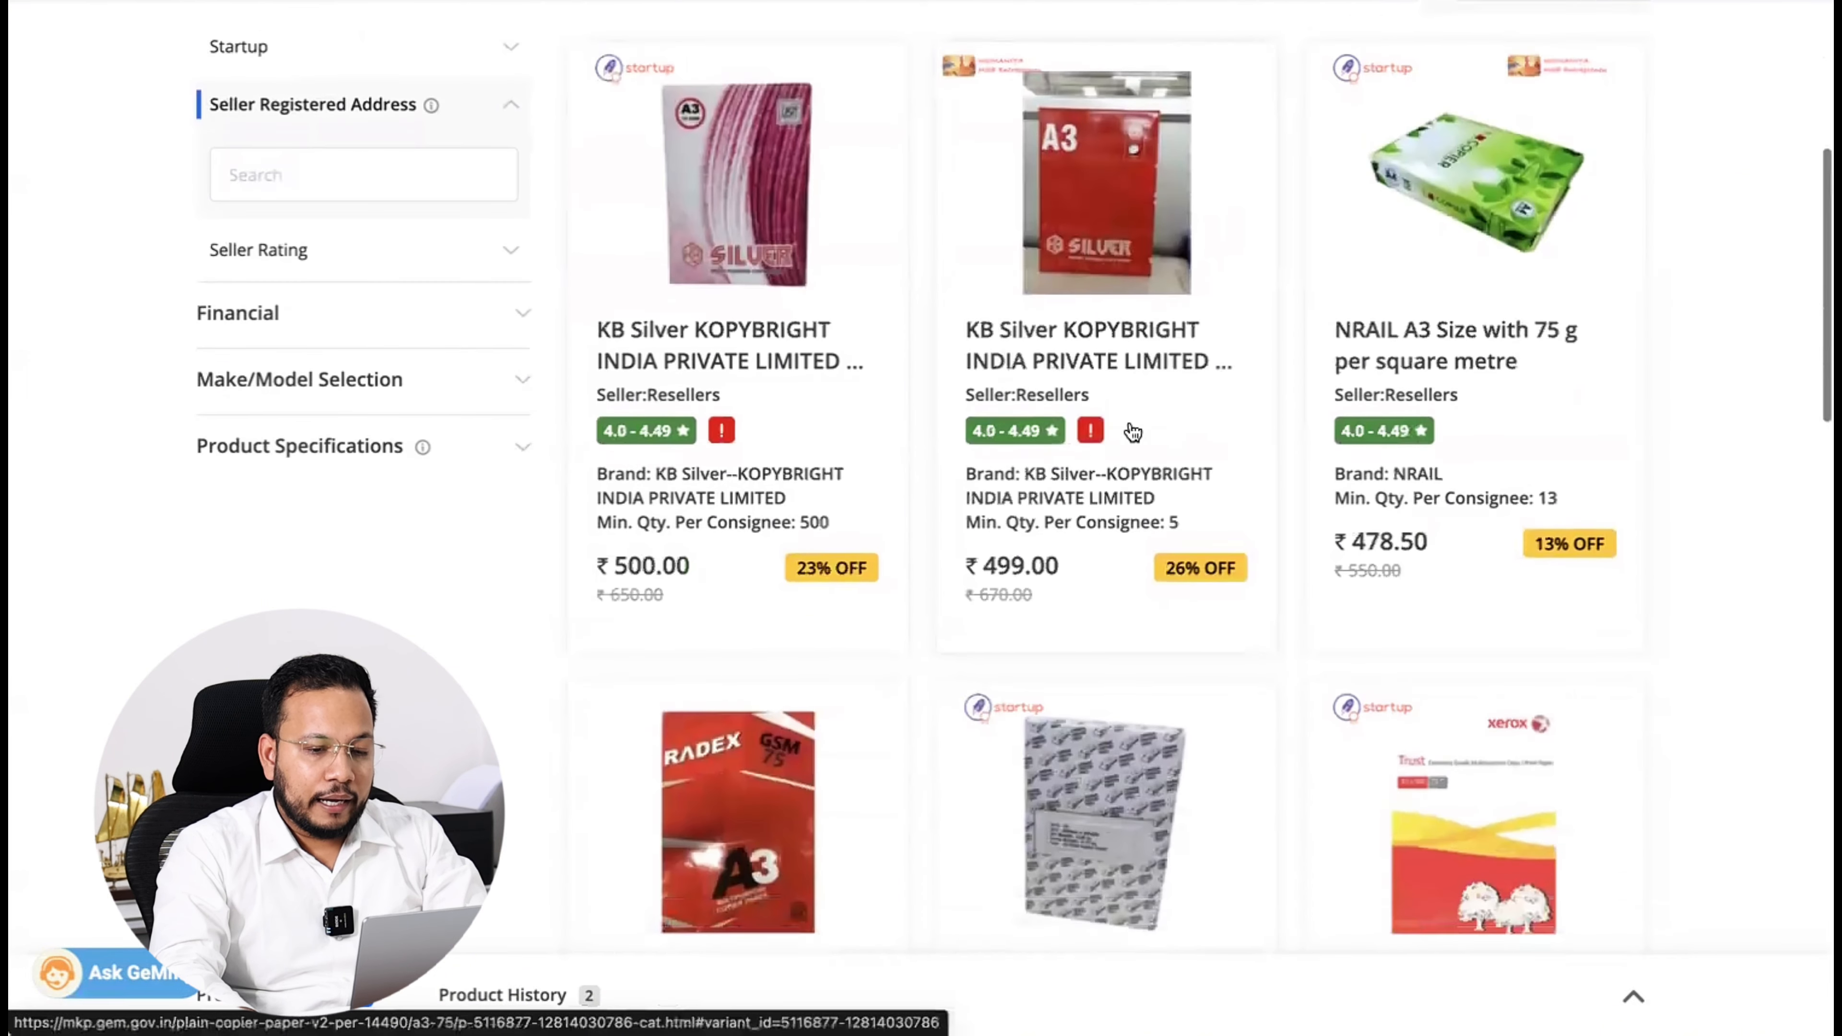
scroll(1131, 430, "down", 2)
left_click(509, 295)
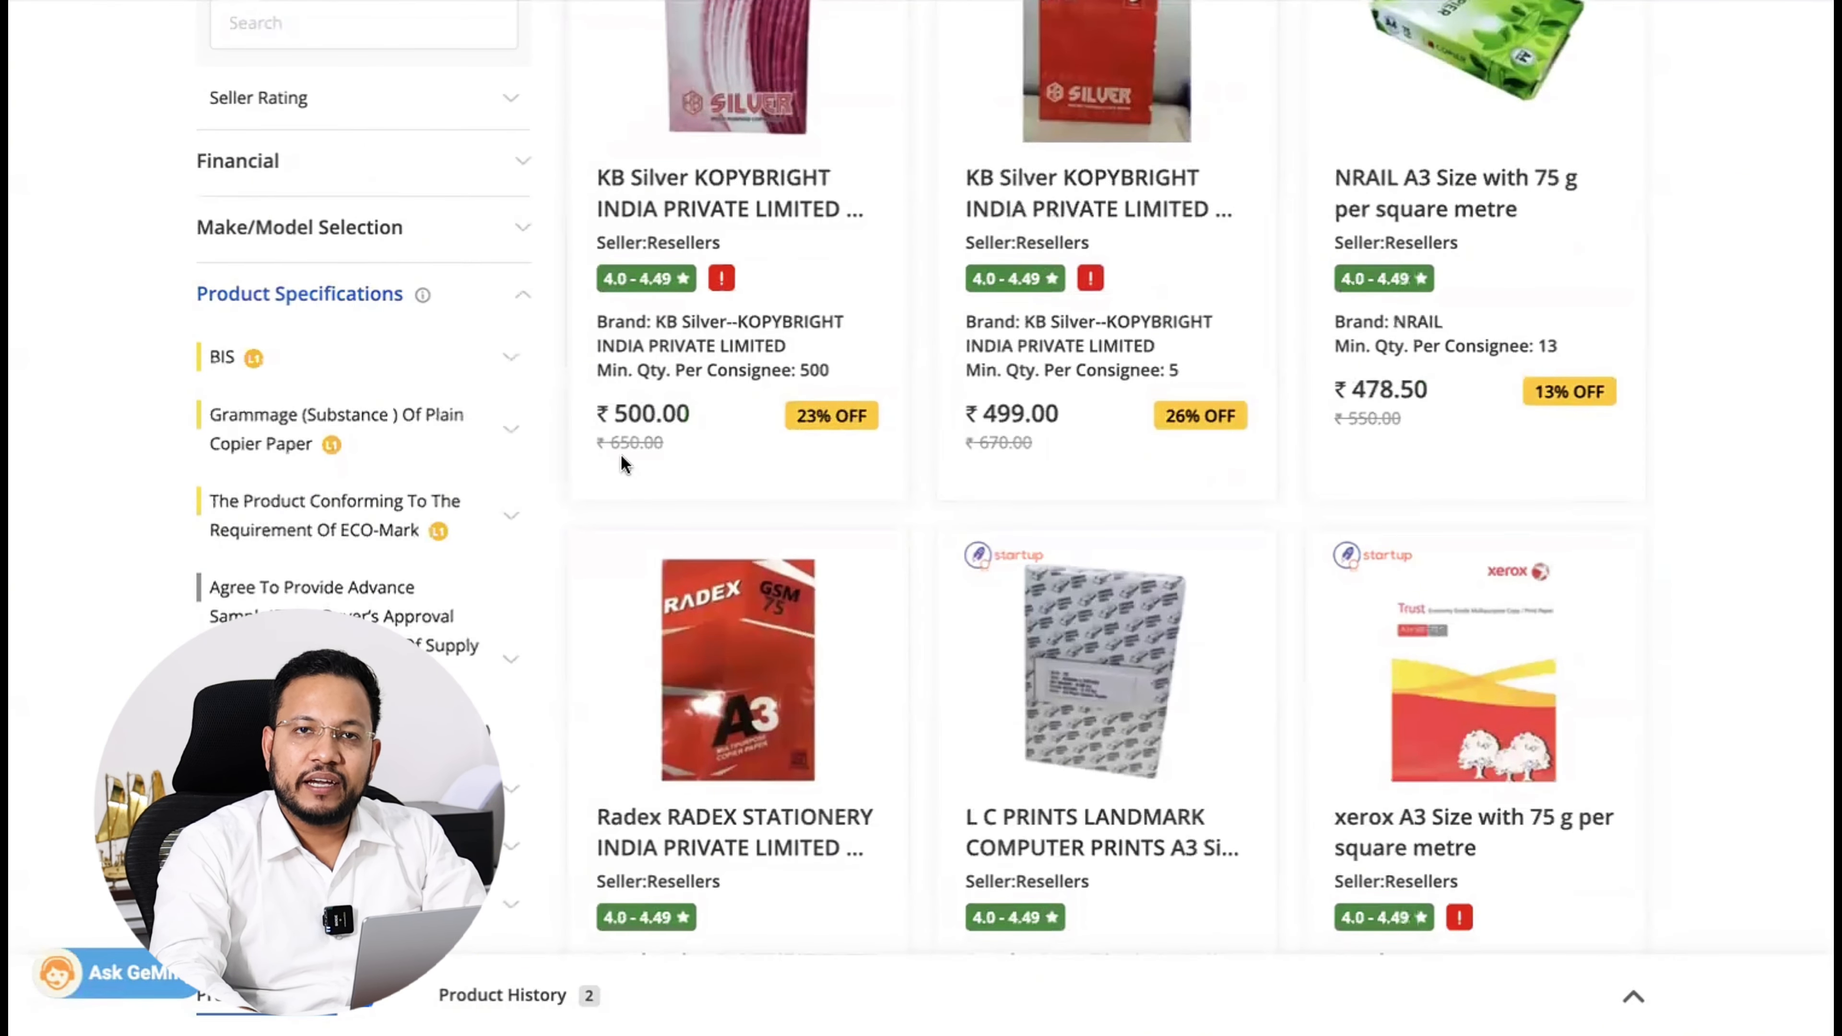
scroll(622, 446, "down", 1)
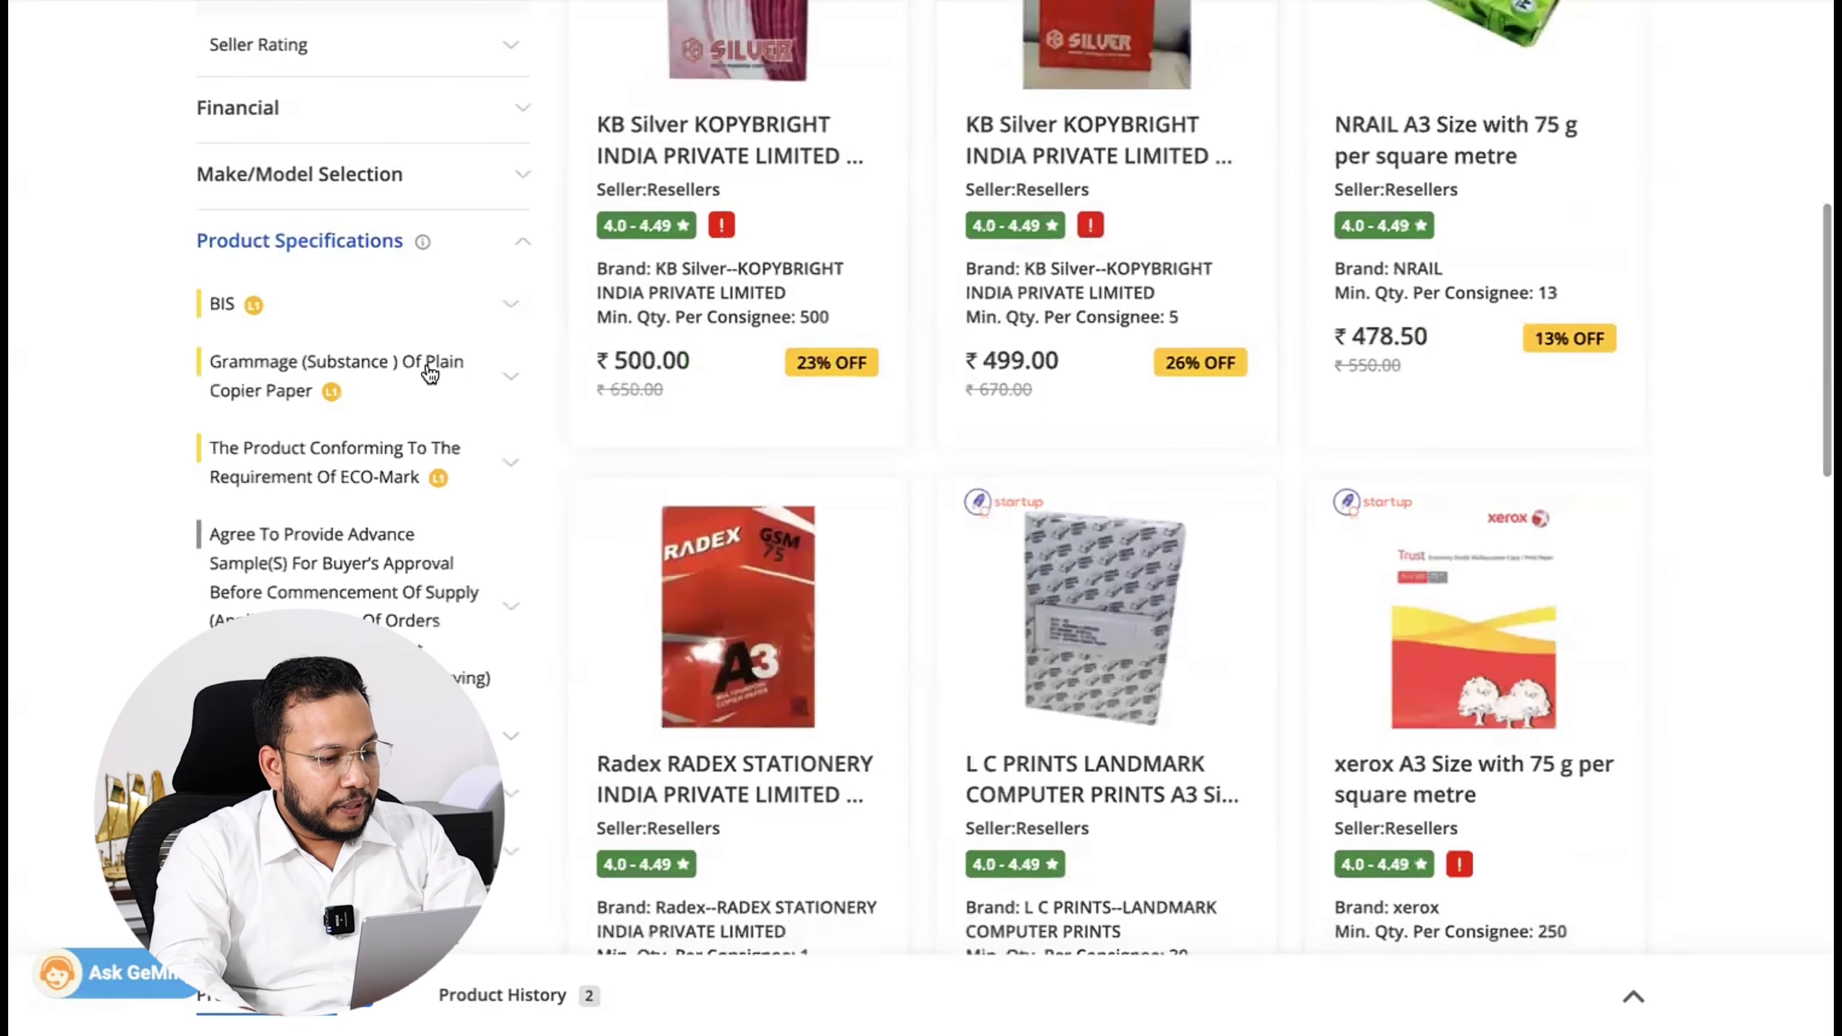
left_click(511, 376)
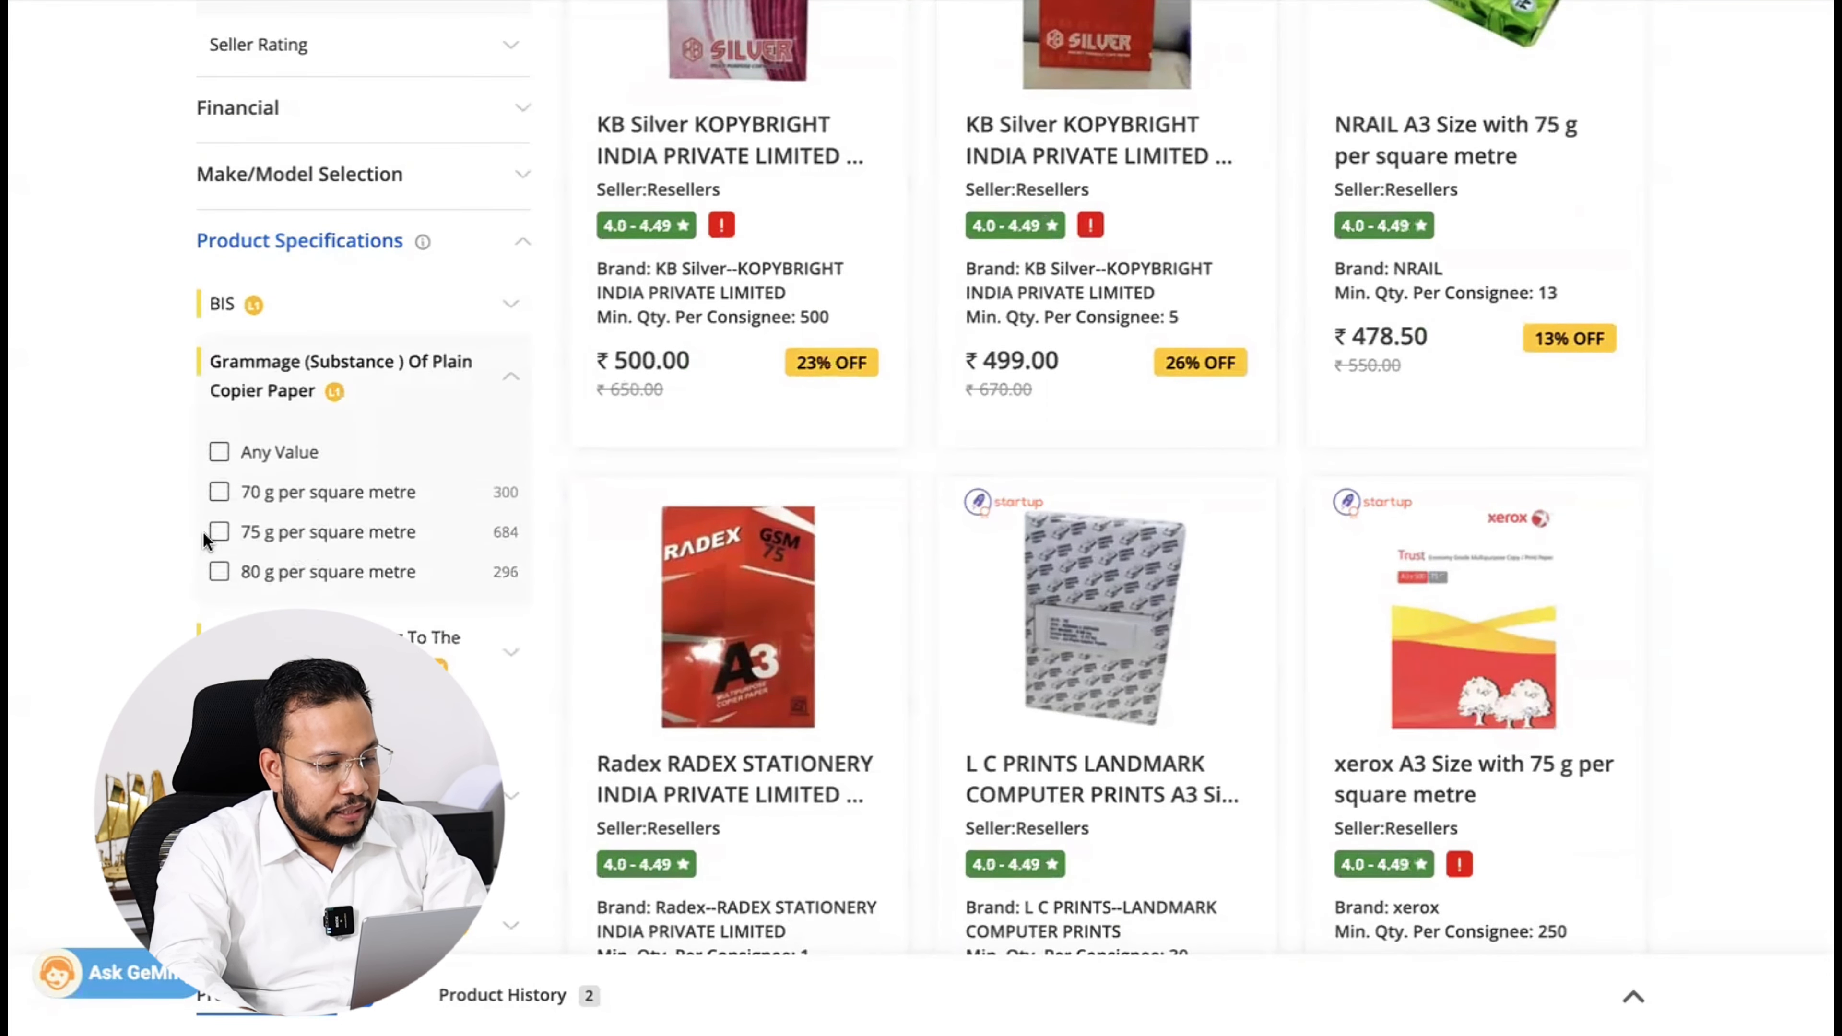
left_click(222, 530)
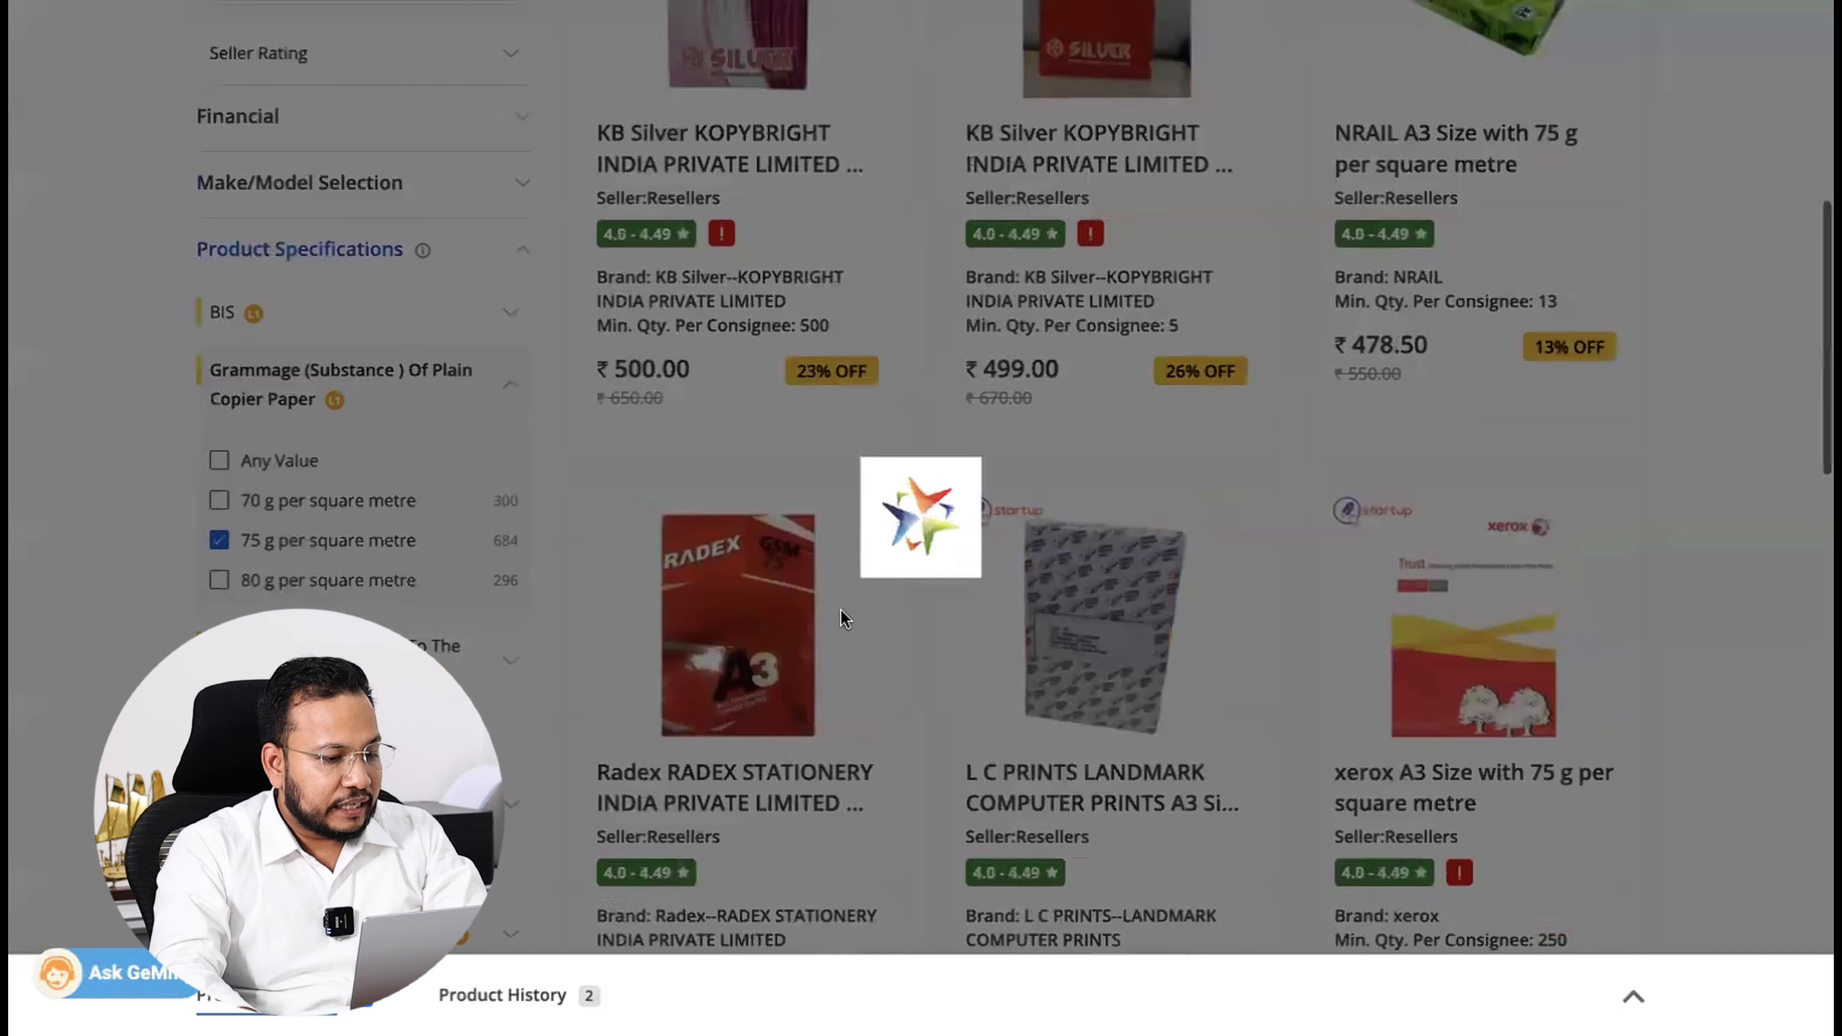
Filter the copier paper list by the A4 size
scroll(451, 552, "down", 10)
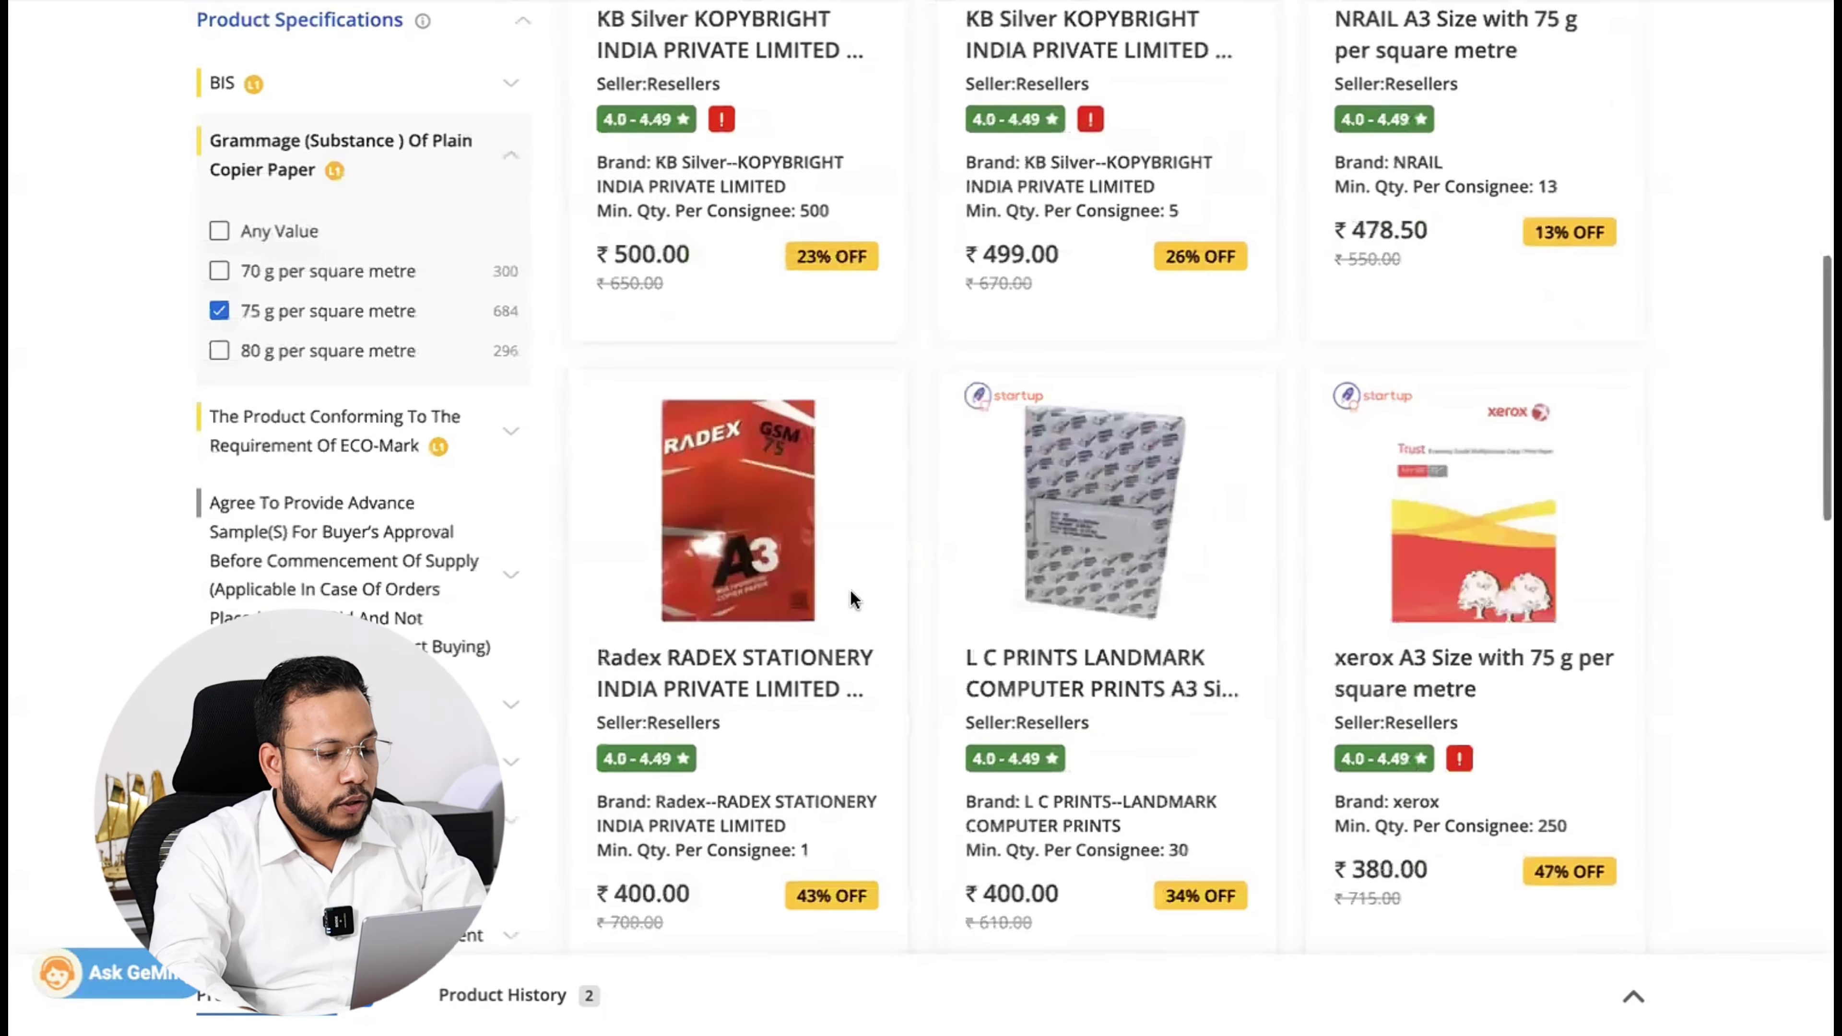
left_click(382, 459)
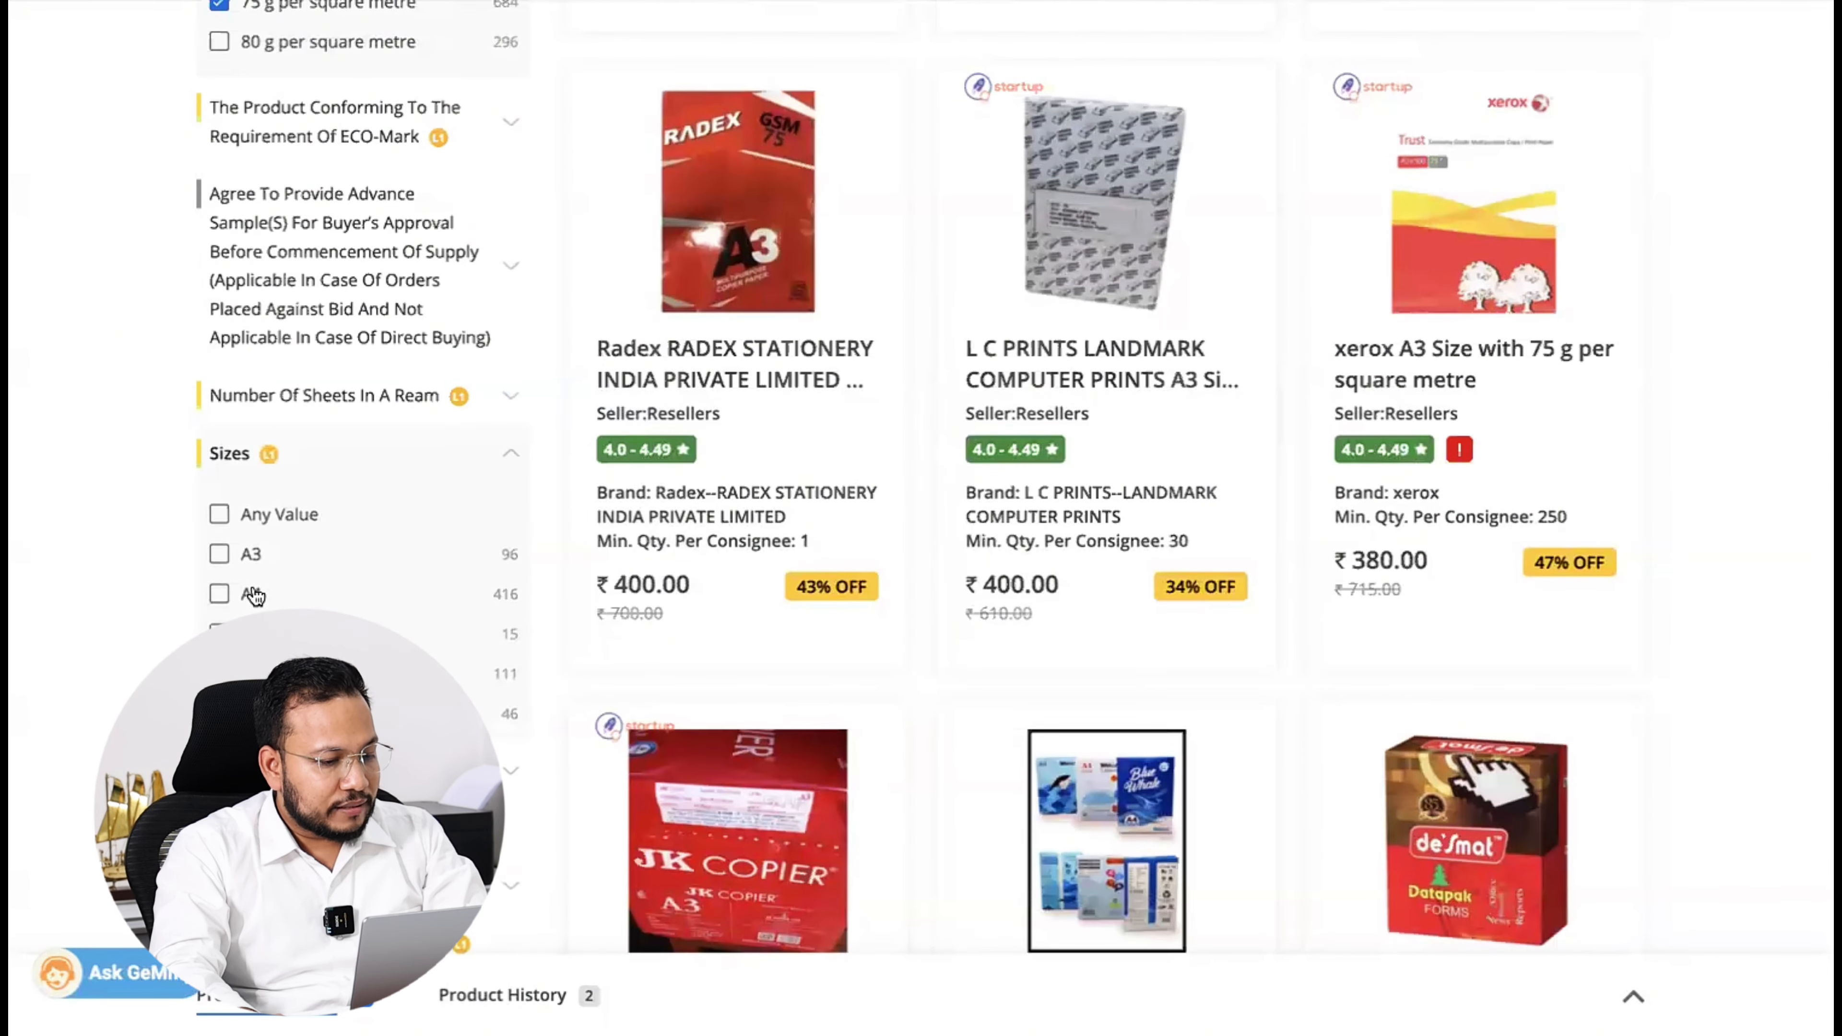
left_click(221, 600)
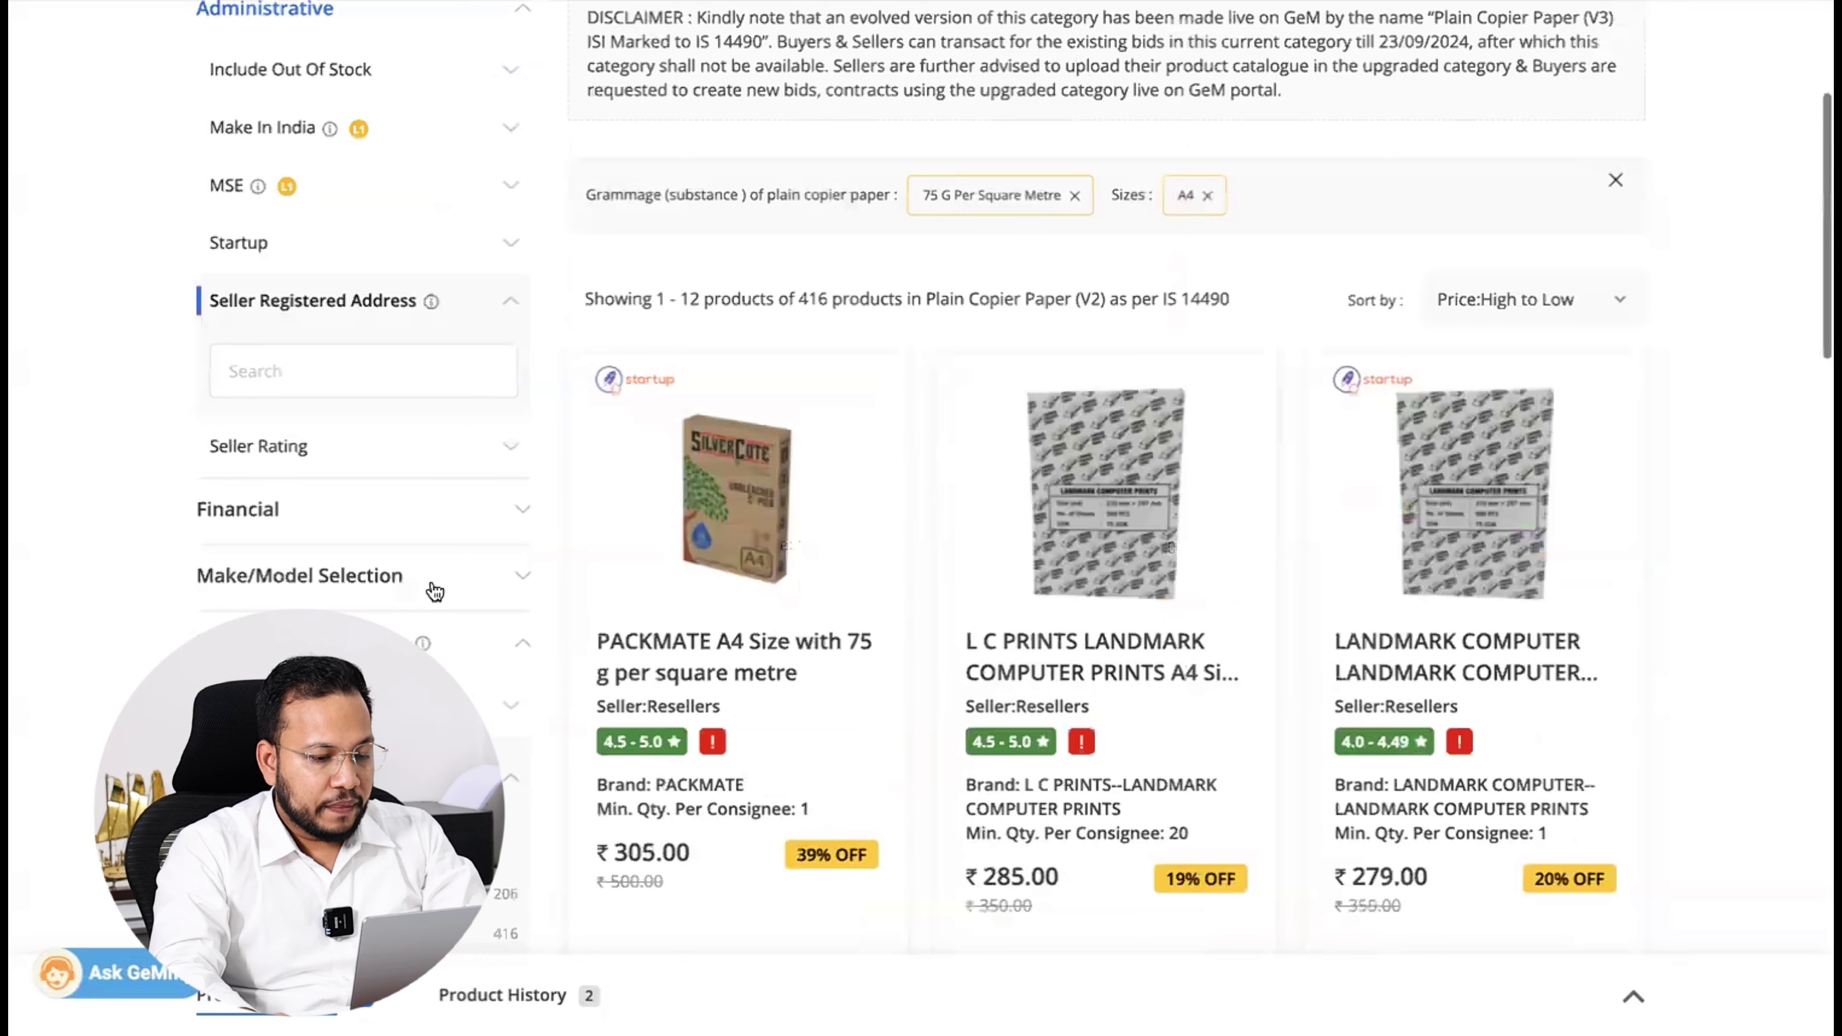
Filter the number of sheets in a ream to 500 sheets and check the first product's offer price
scroll(785, 648, "down", 10)
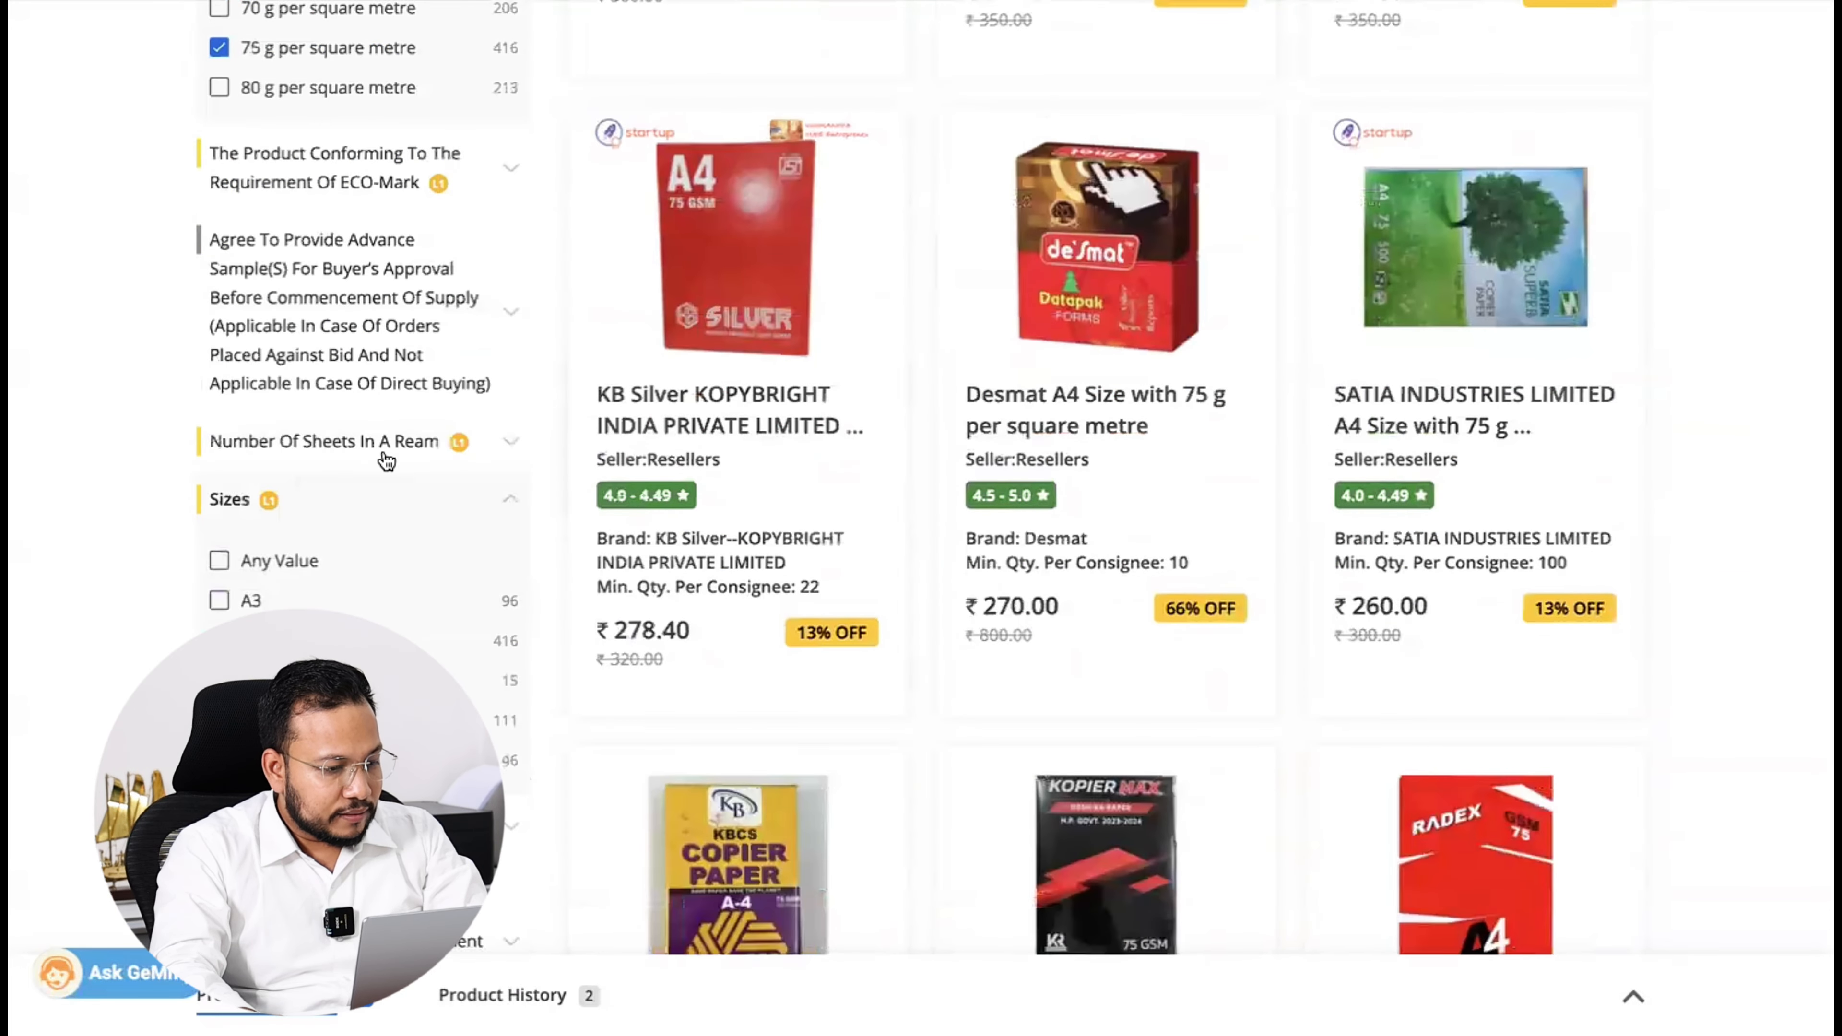
left_click(399, 460)
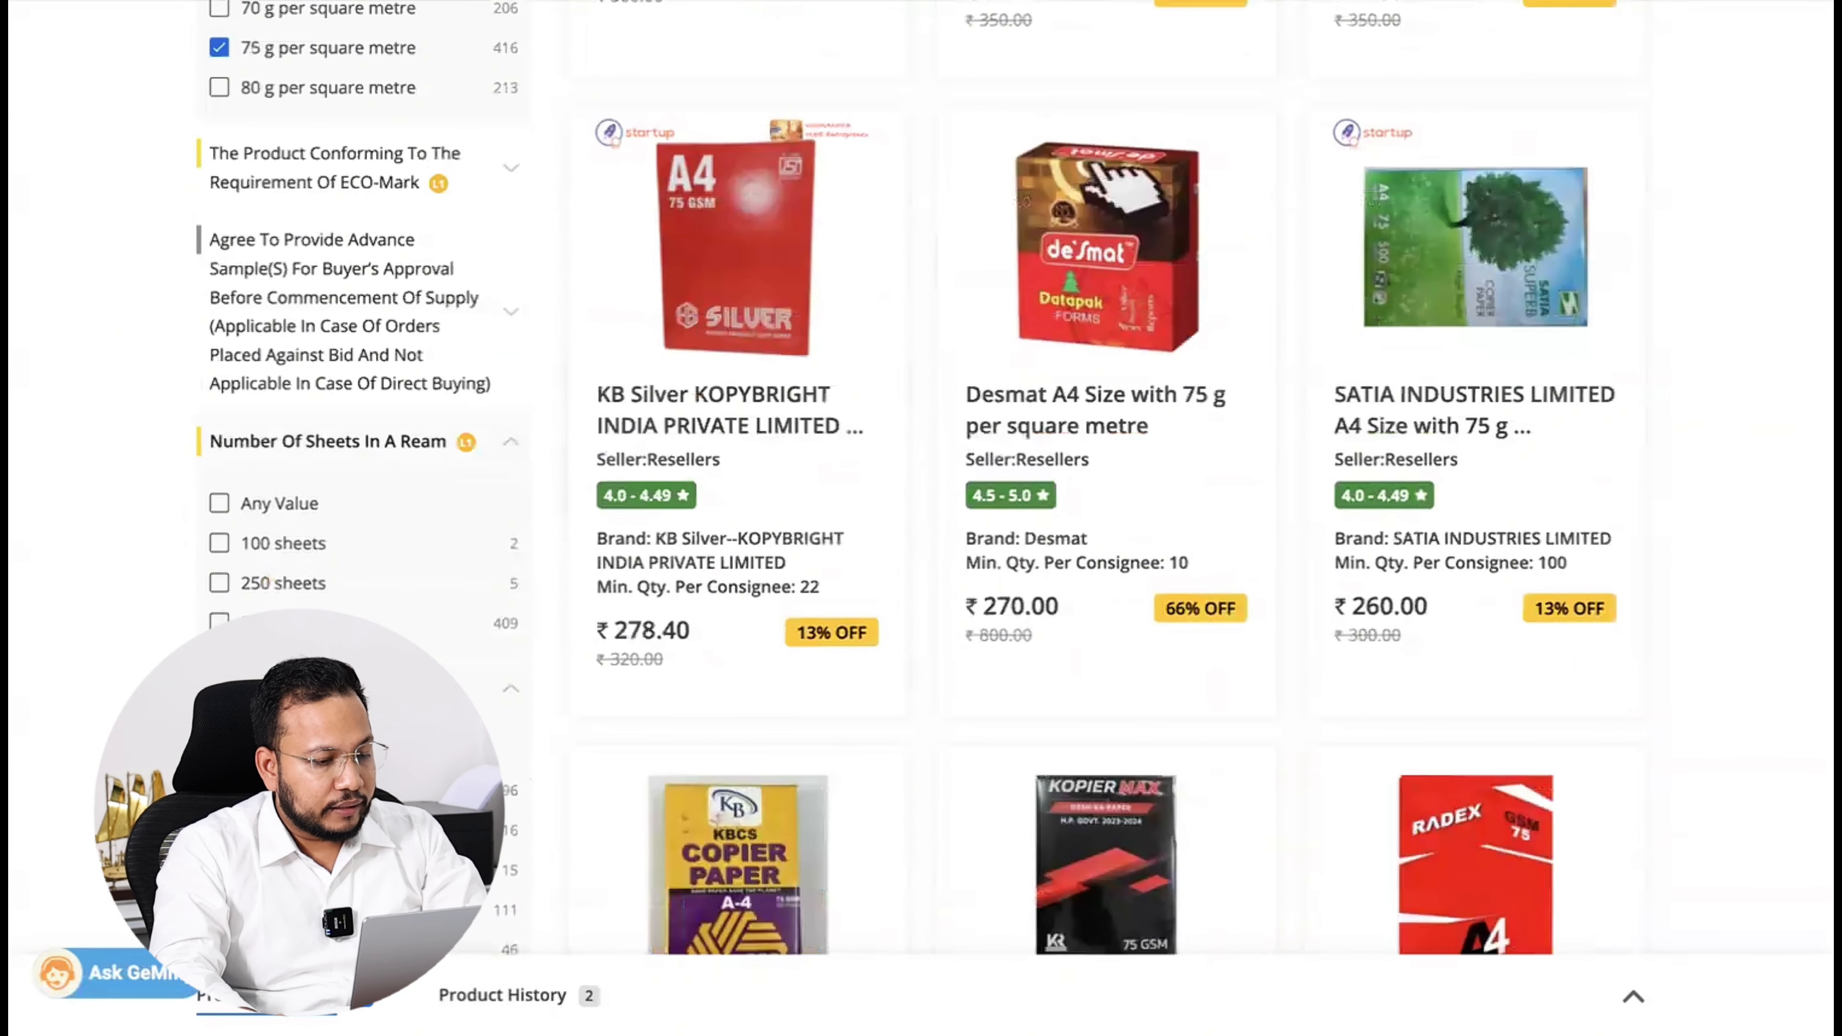
left_click(219, 623)
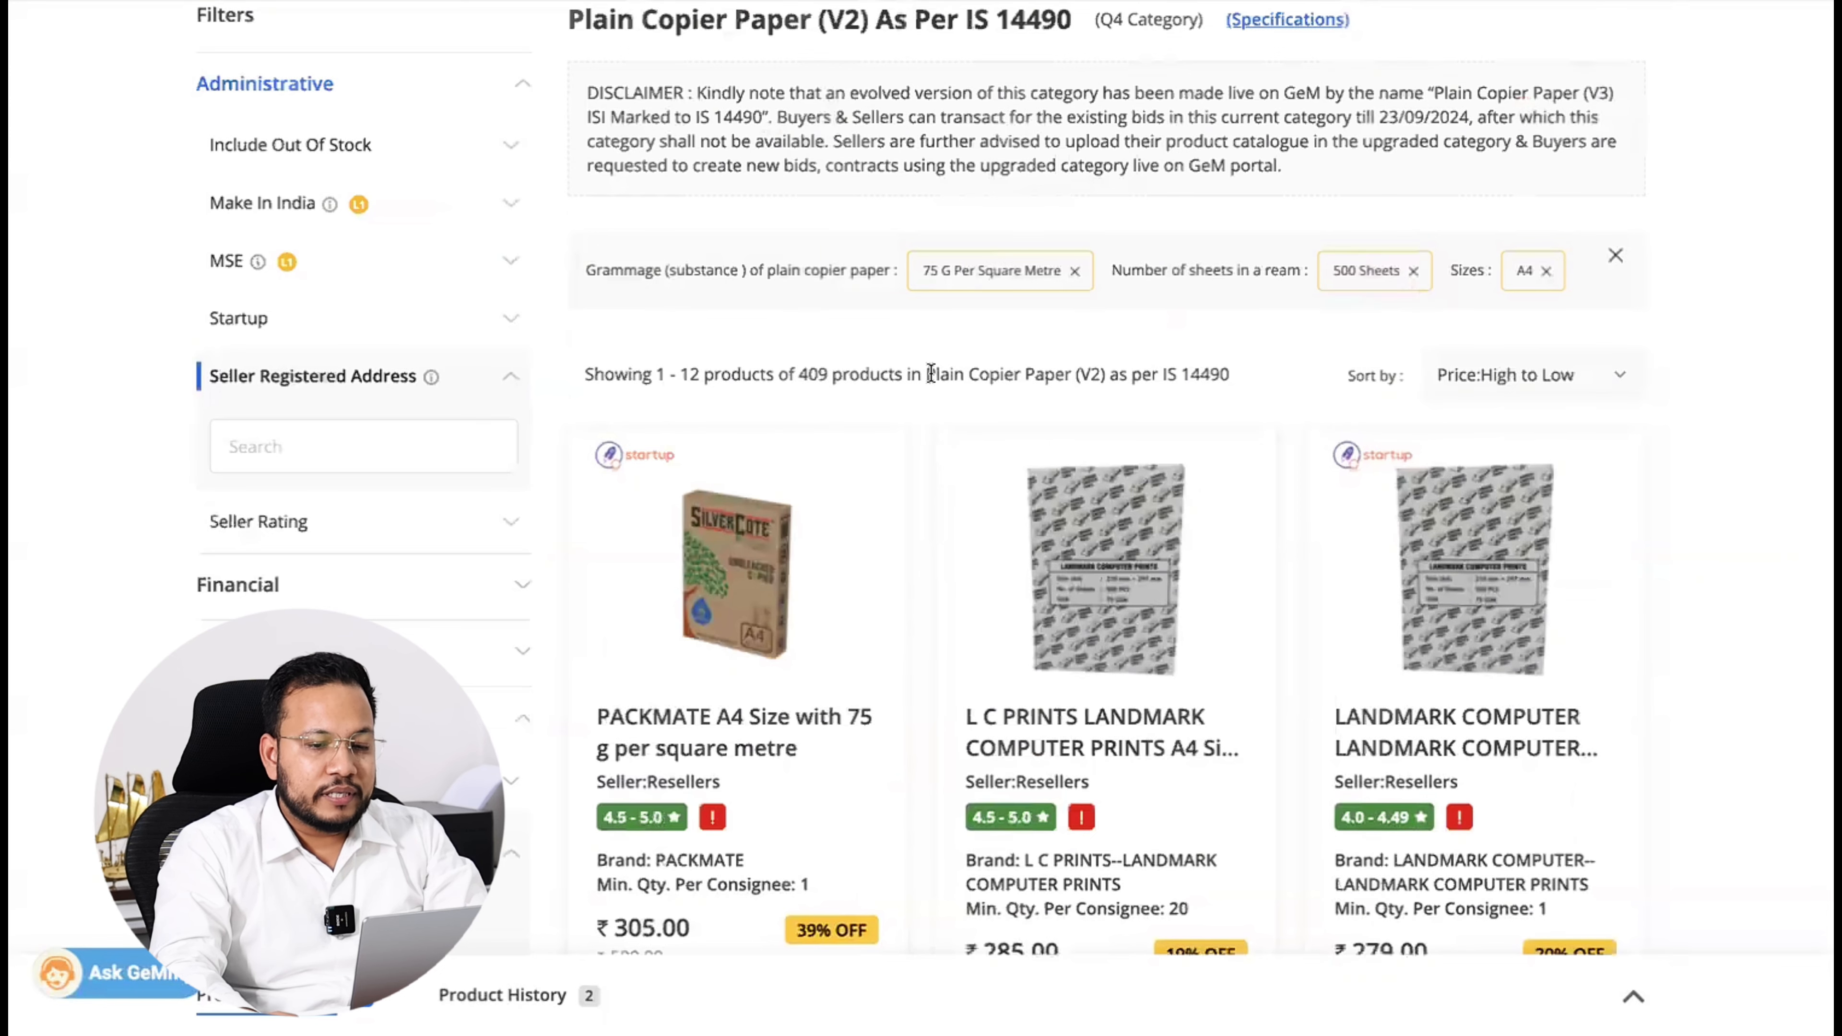
scroll(1140, 446, "down", 3)
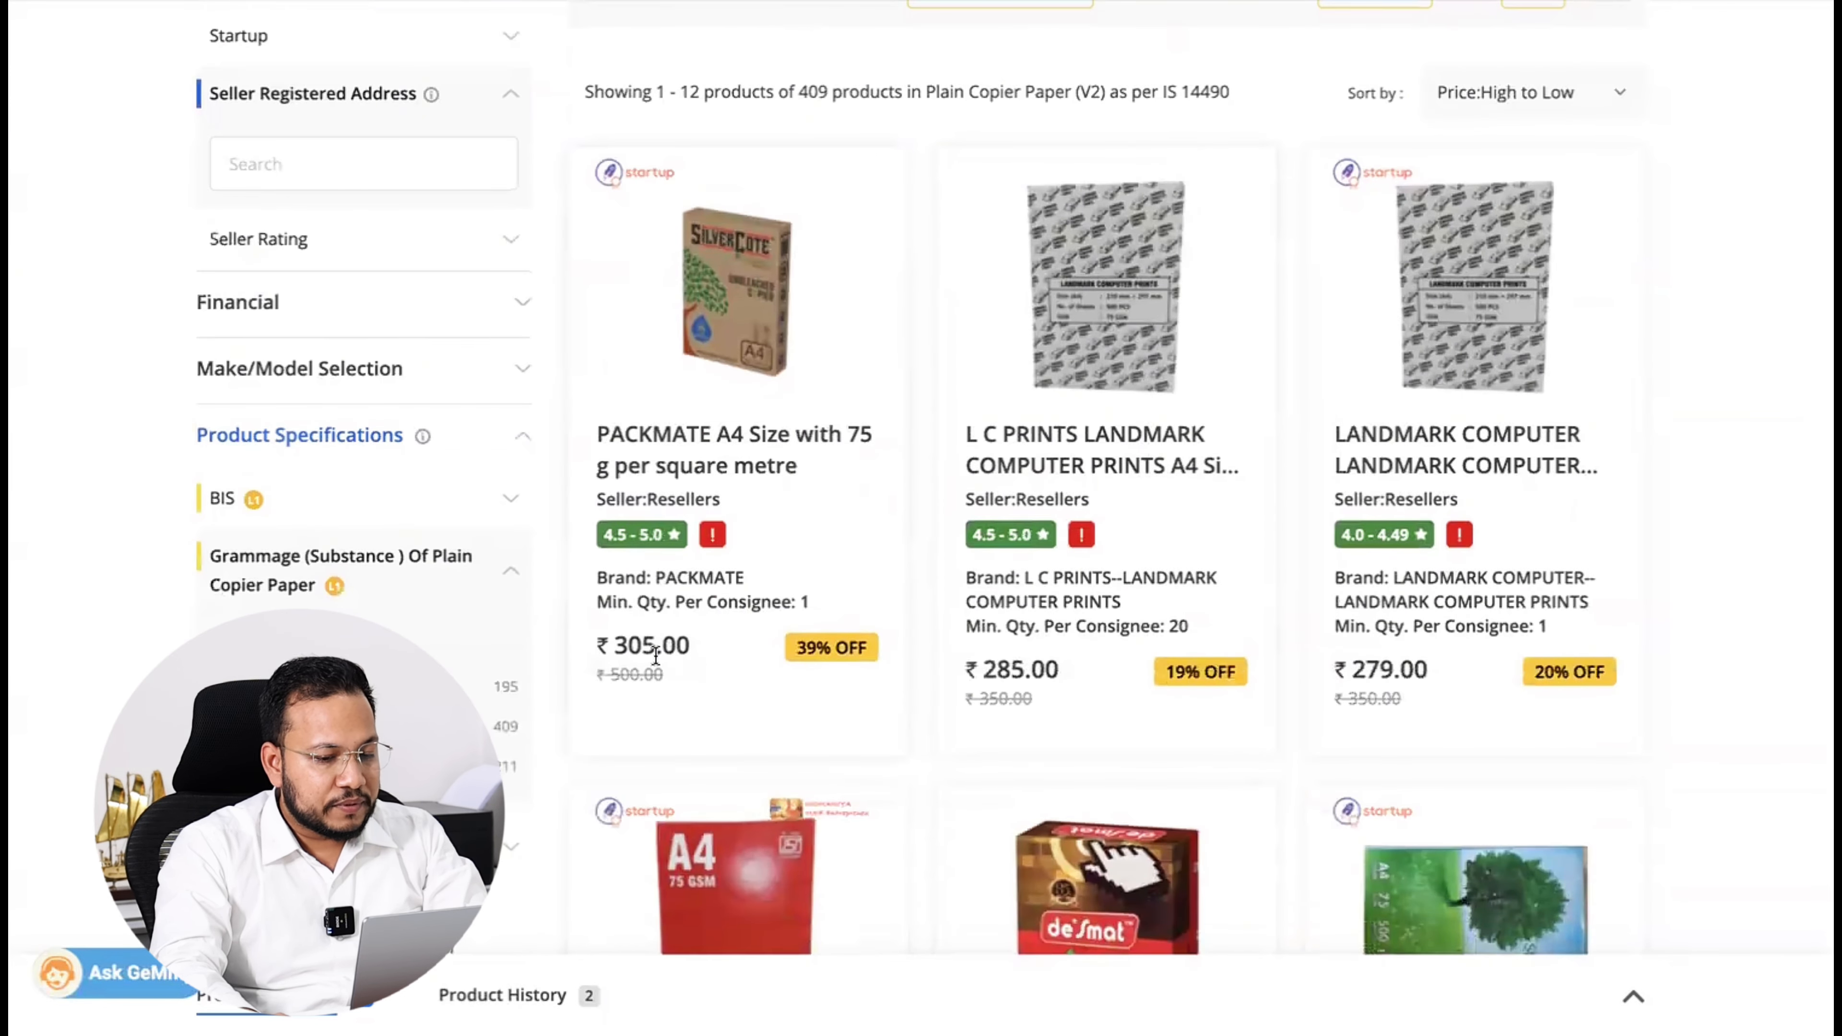
left_click_drag(590, 645, 692, 647)
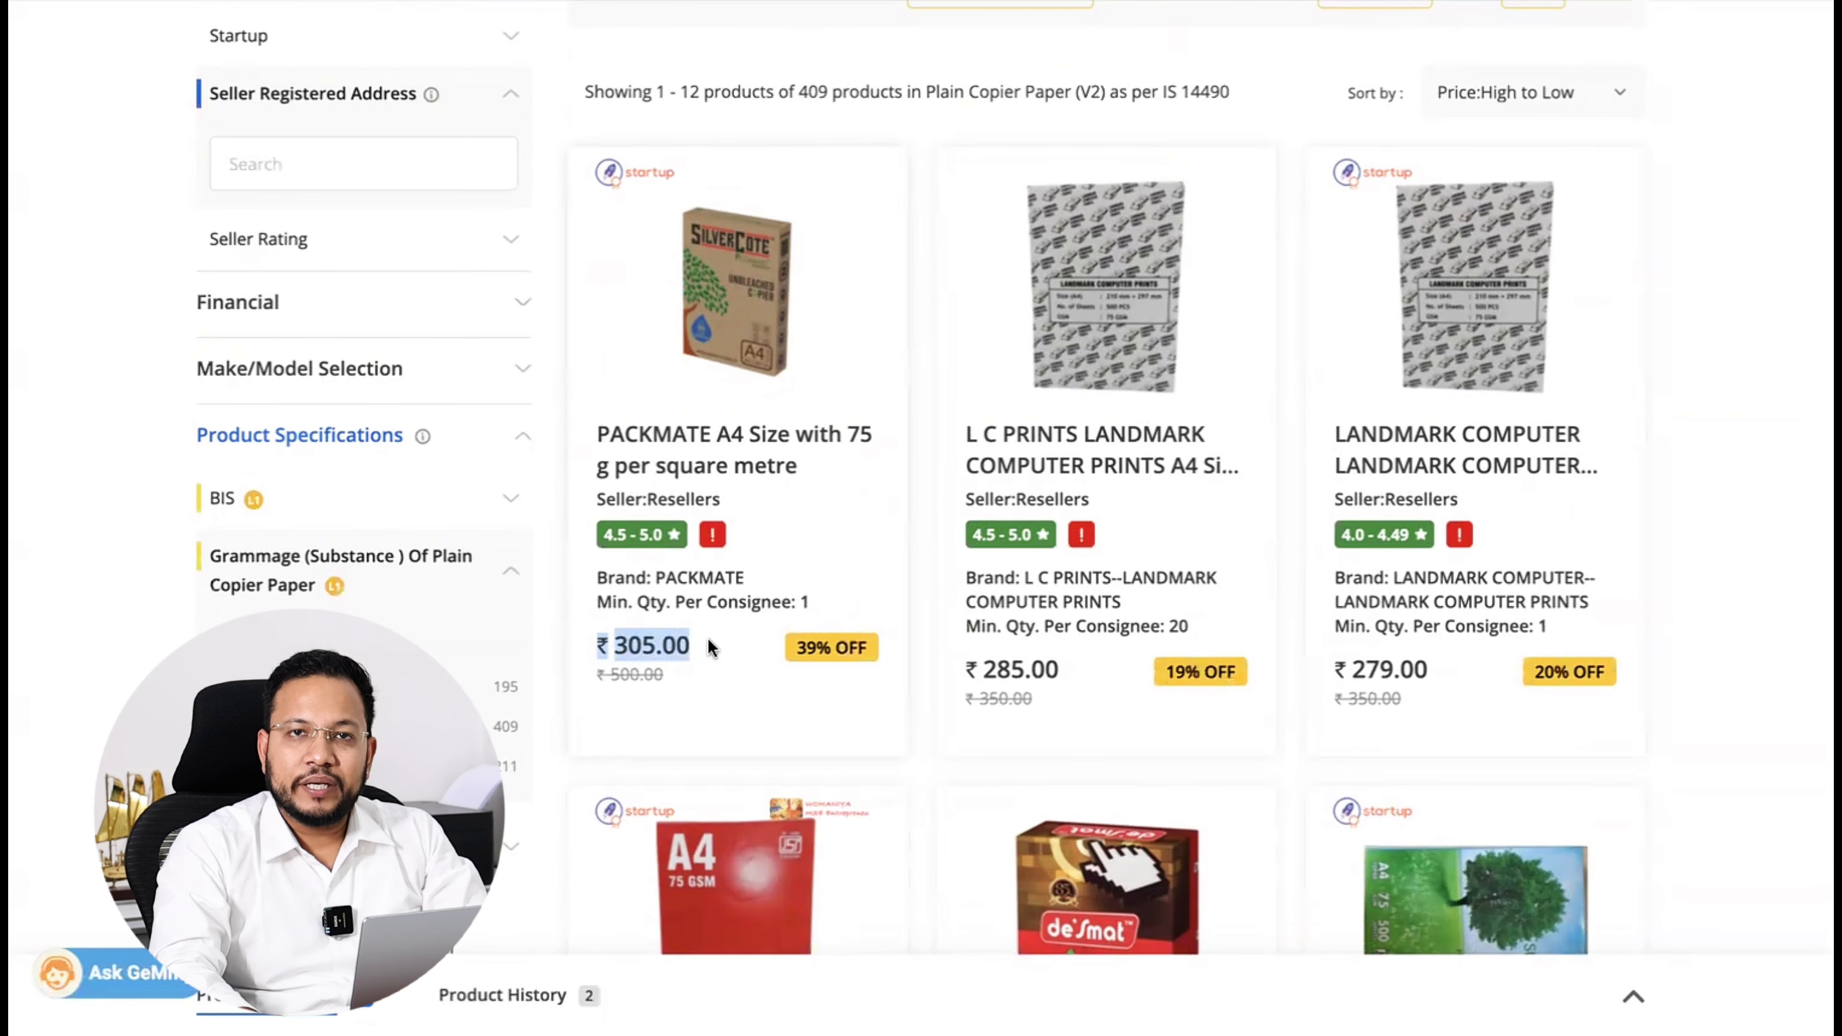
Filter the seller registered address by "delhi", choosing DELHI (State)
scroll(706, 636, "up", 3)
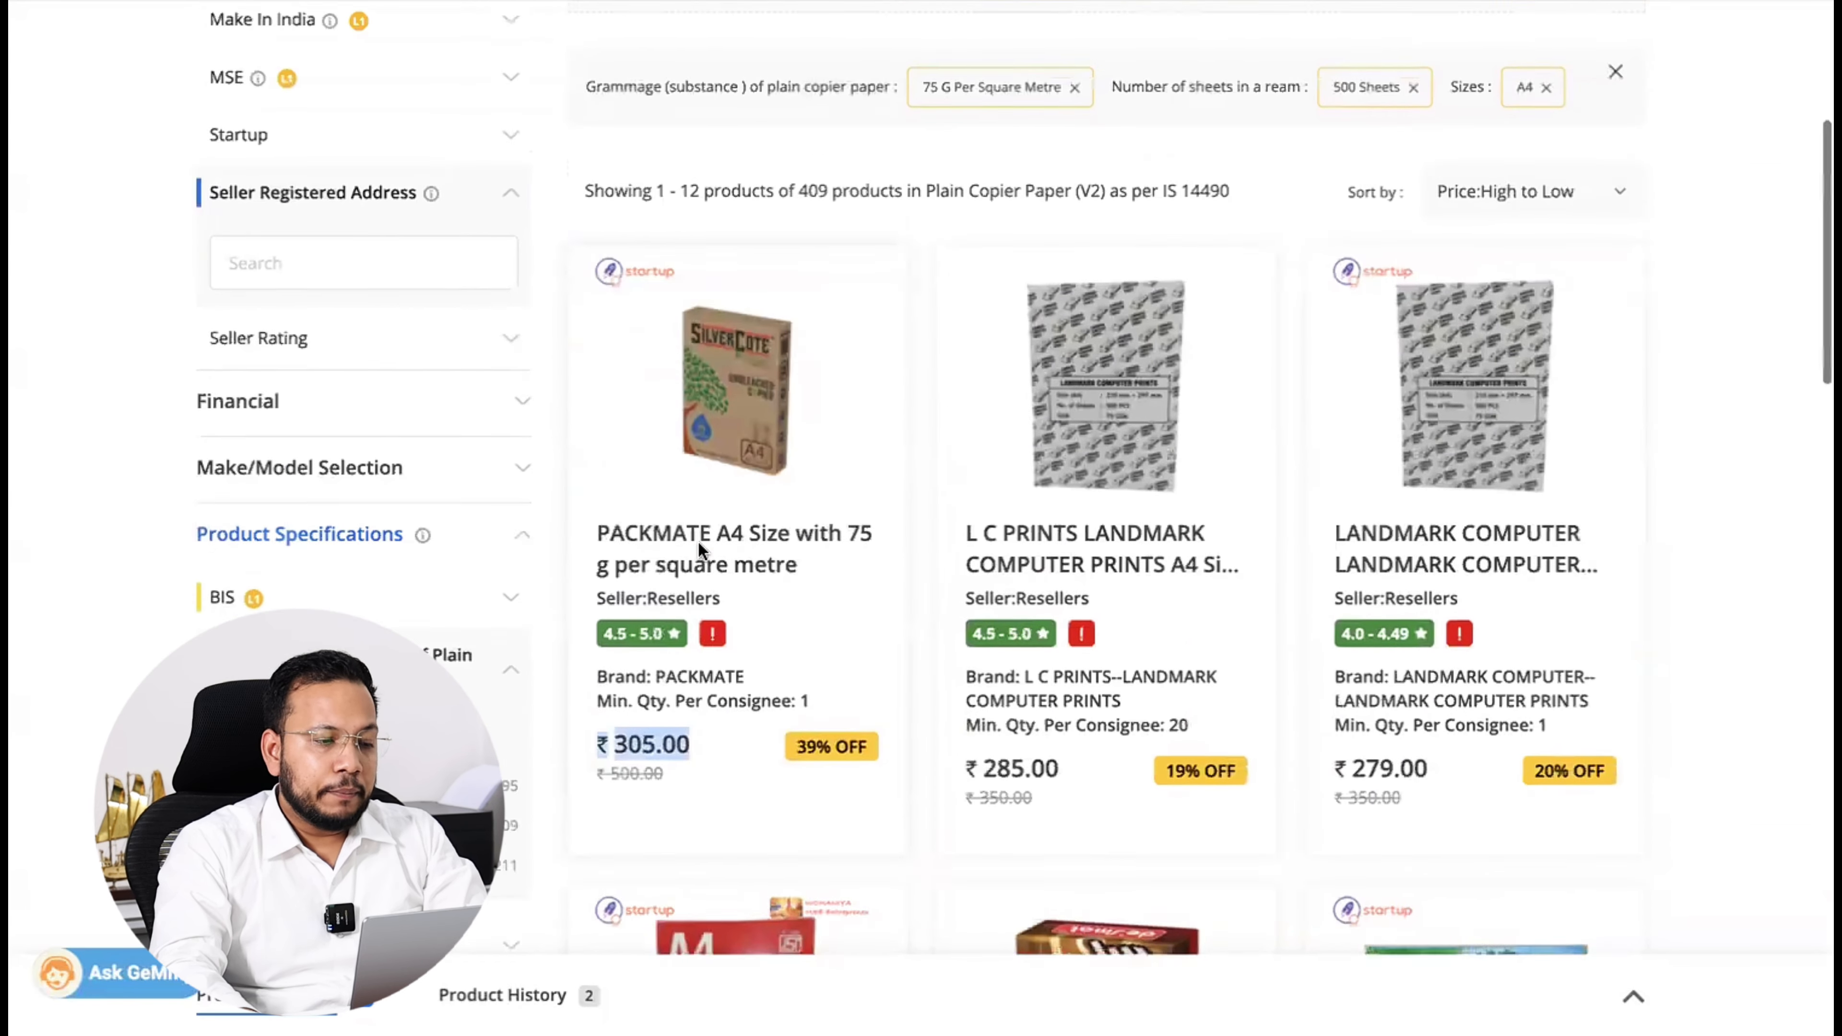
scroll(703, 550, "up", 1)
left_click(366, 481)
type("delhi")
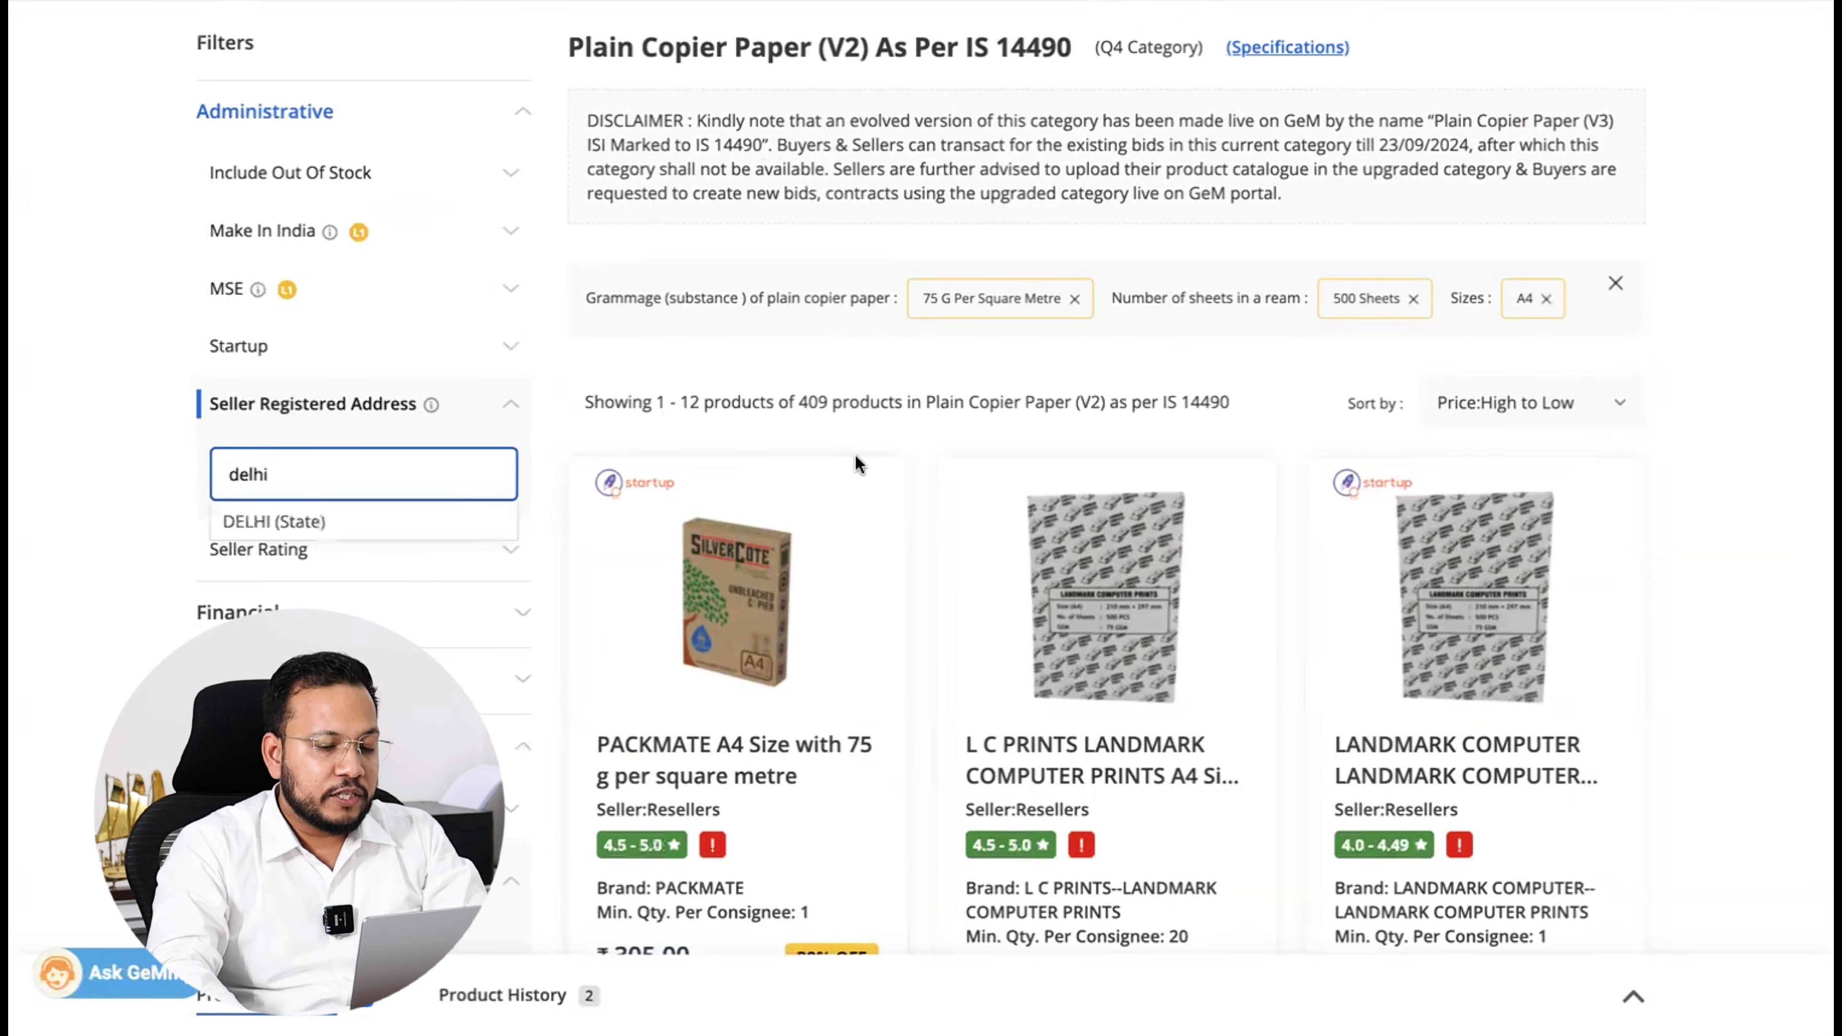
scroll(1202, 633, "down", 1)
scroll(1203, 633, "down", 1)
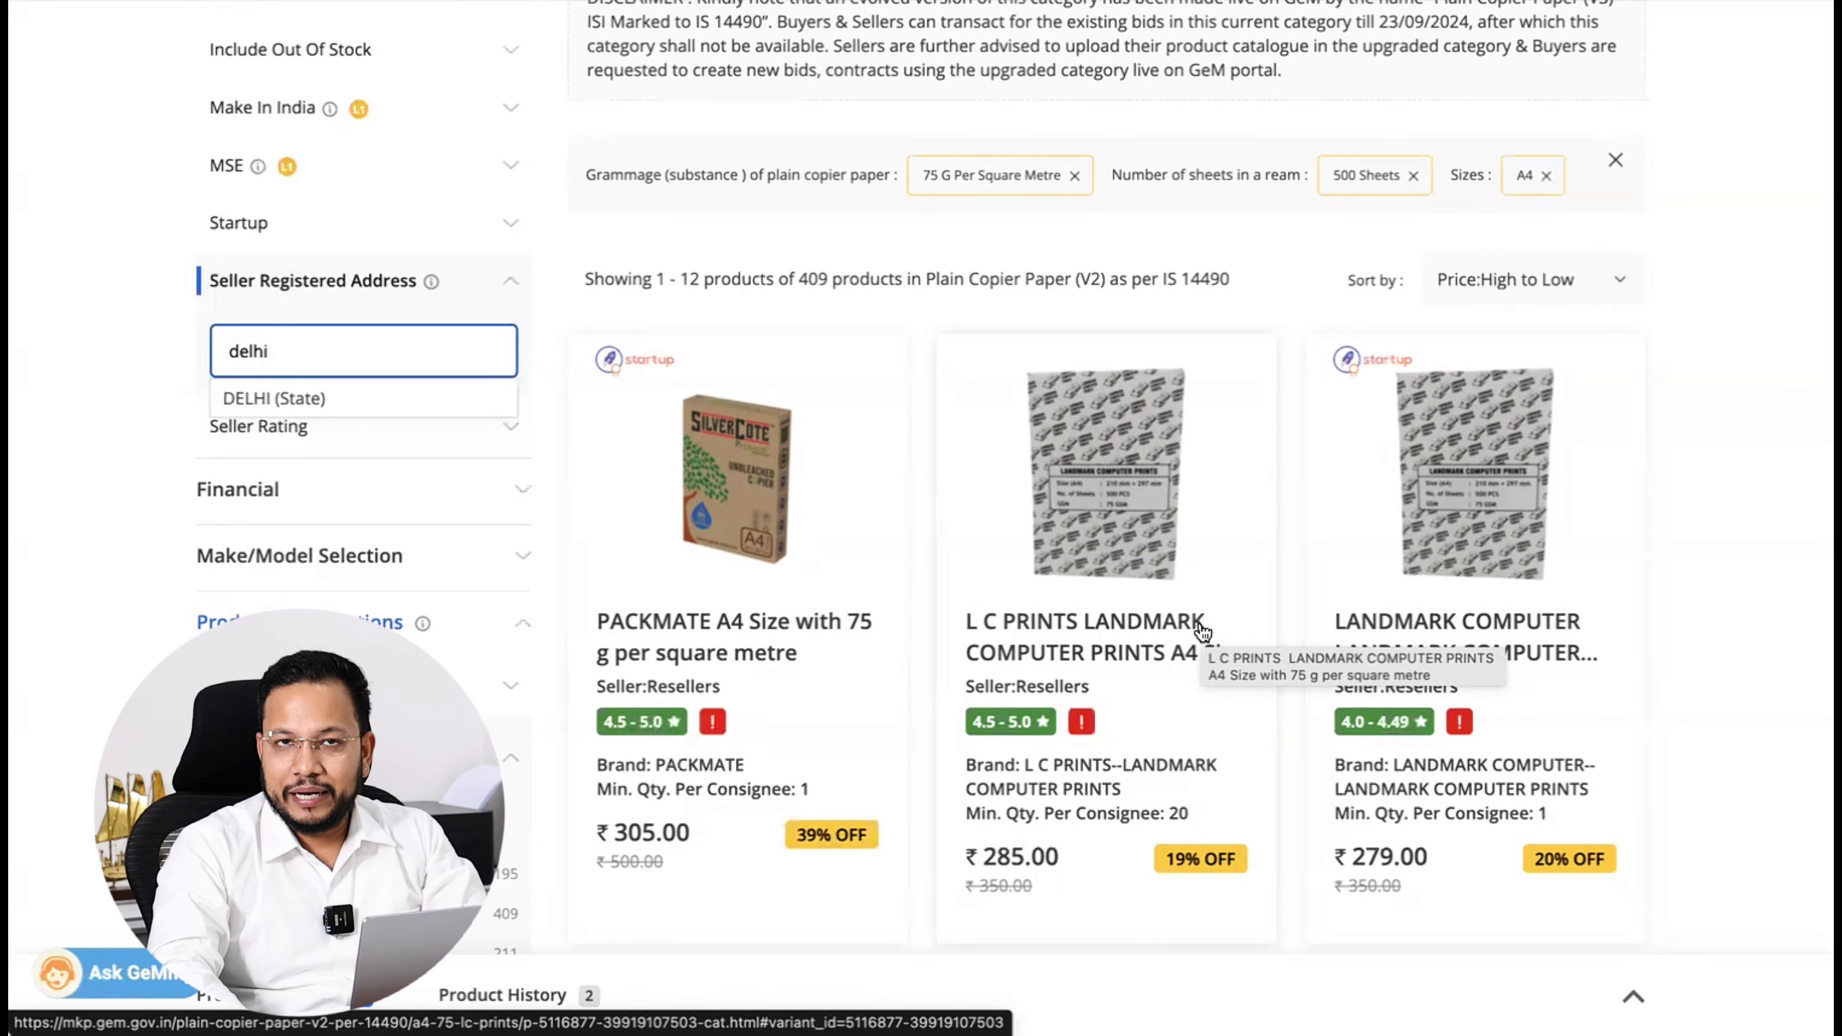
left_click(341, 399)
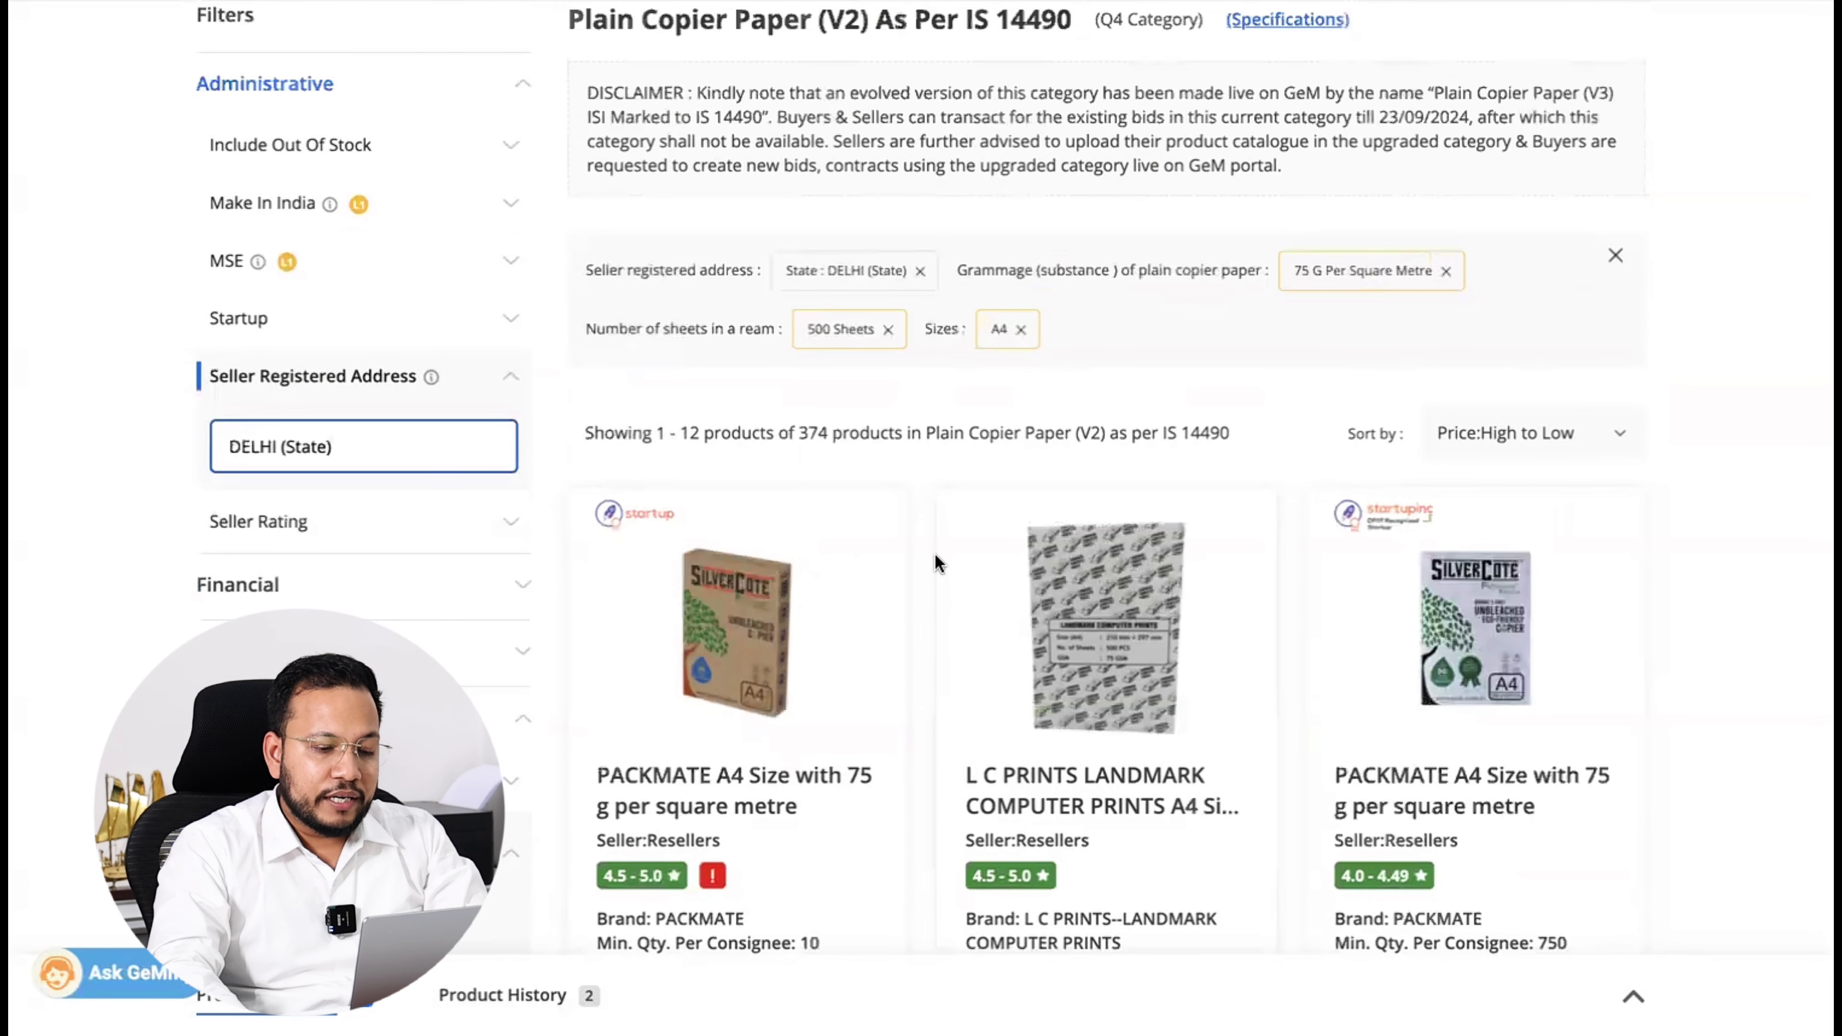
Open the first PACKMATE A4 75 g paper in the filtered list and examine its product details
scroll(937, 563, "down", 3)
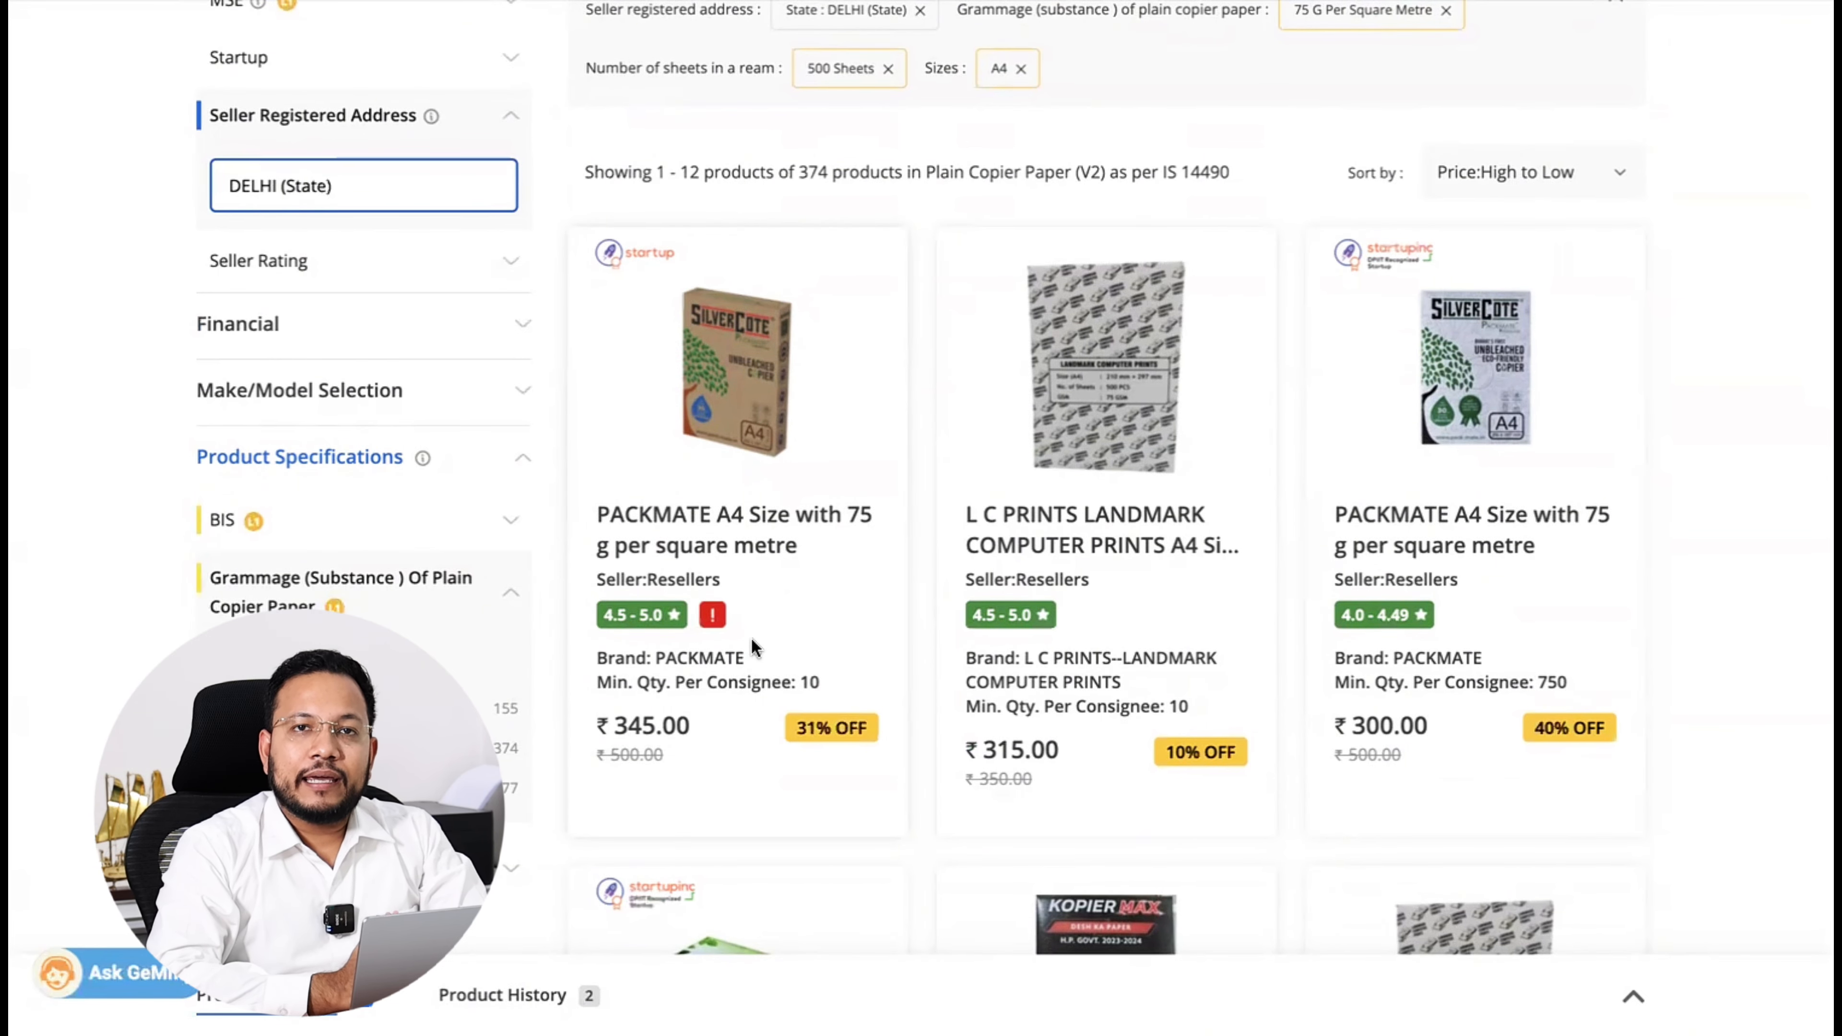
left_click(751, 523)
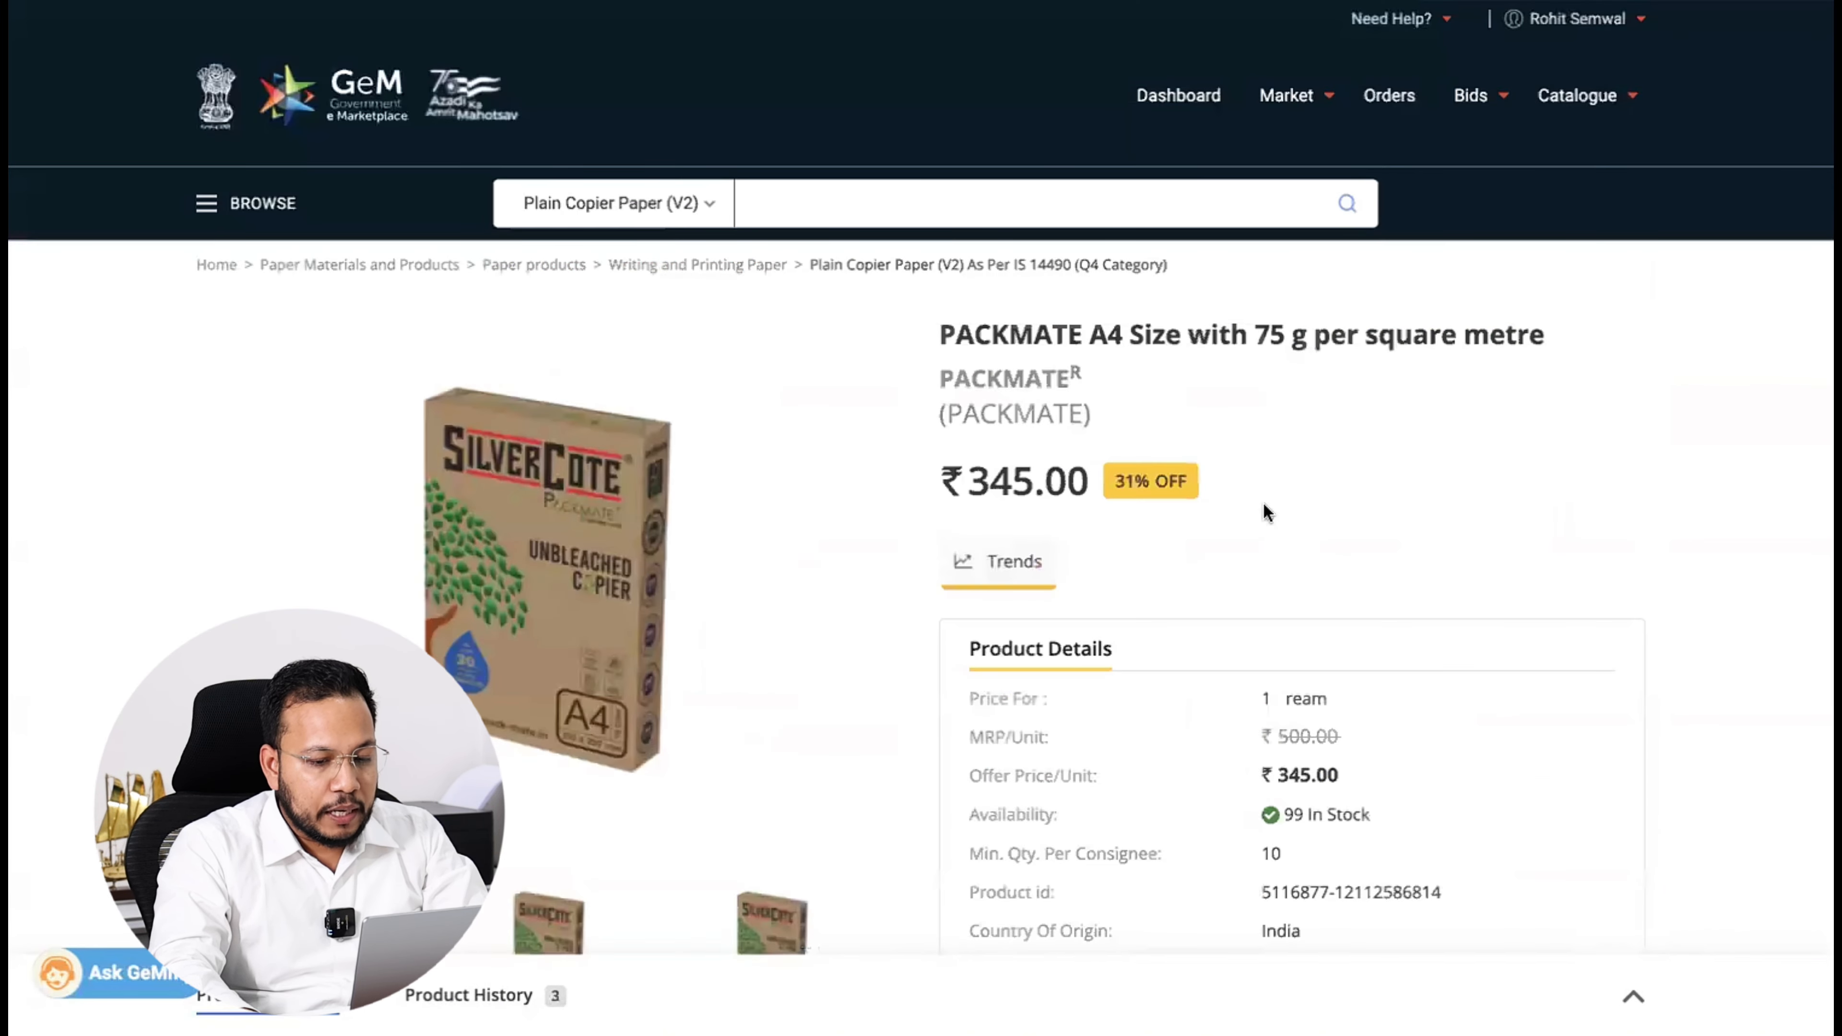
scroll(1266, 508, "down", 3)
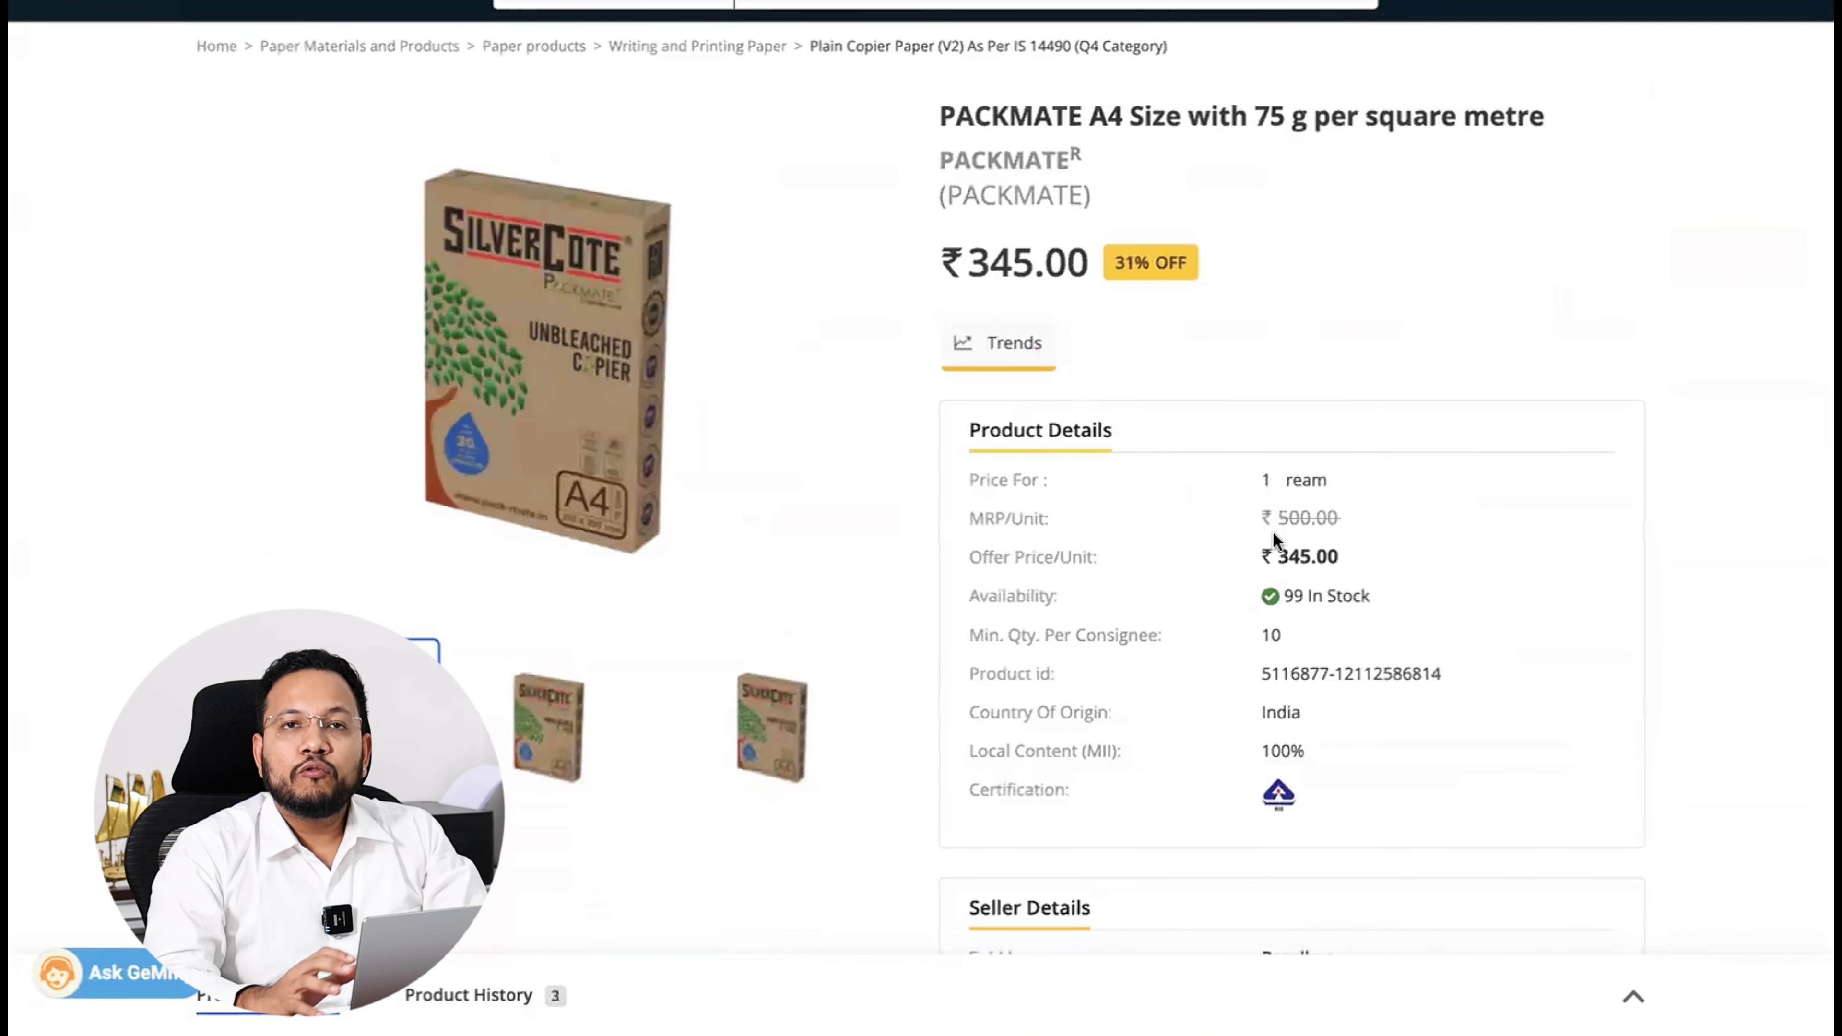